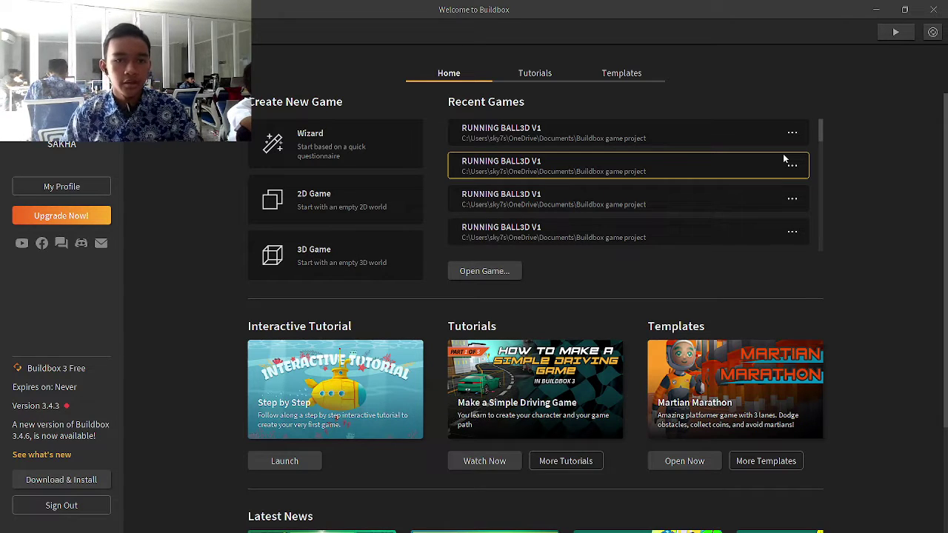
- Open the RUNNING BALL3D V1 project from the Recent Games list
click(735, 158)
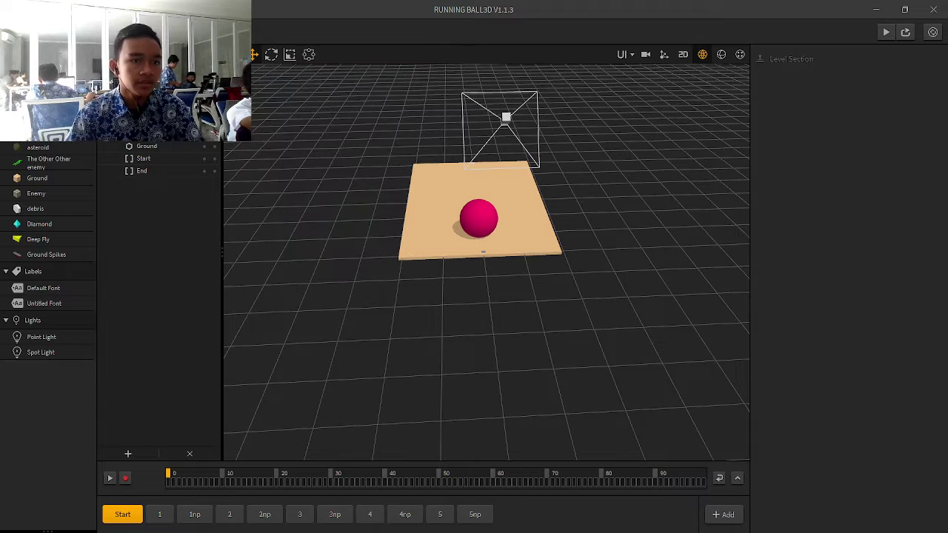
- Open the ball's node graph and inspect the Start node's physics settings
double_click(478, 217)
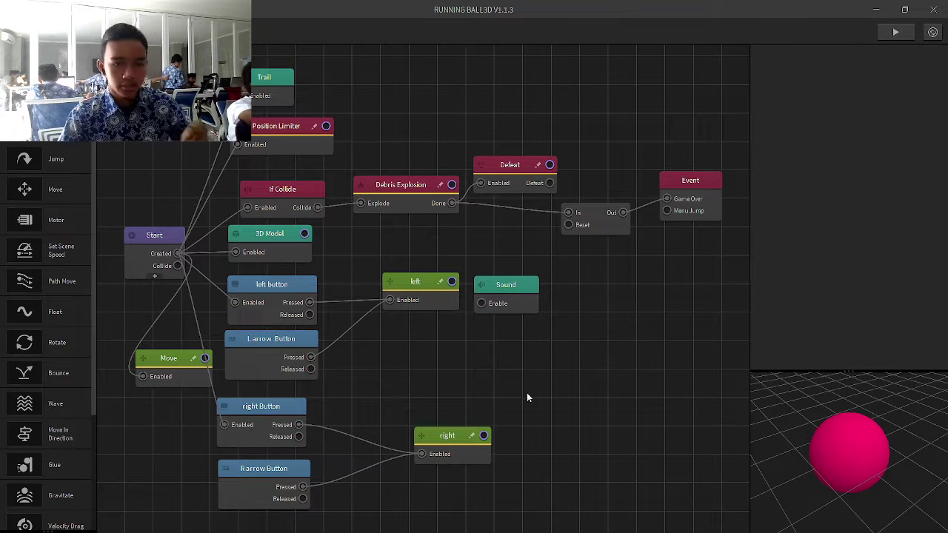
drag(502, 387, 588, 319)
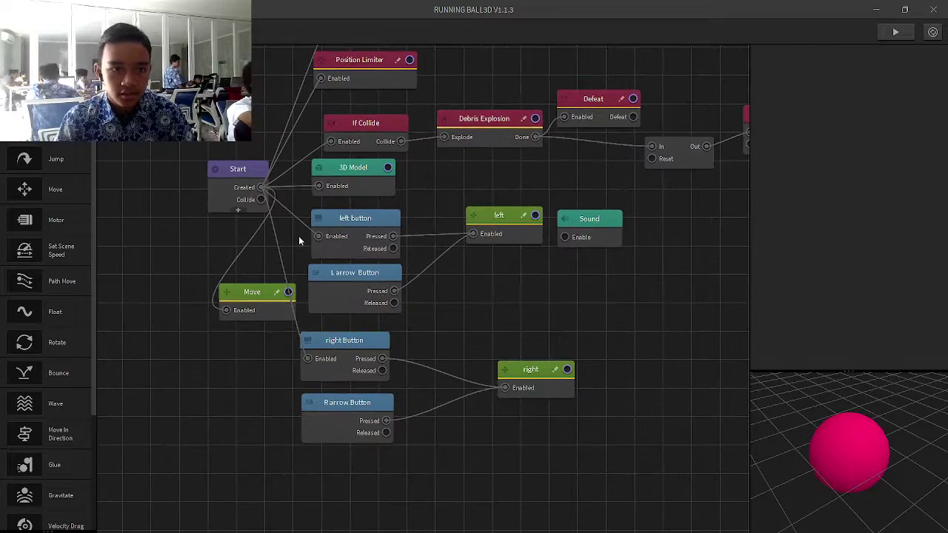
click(220, 175)
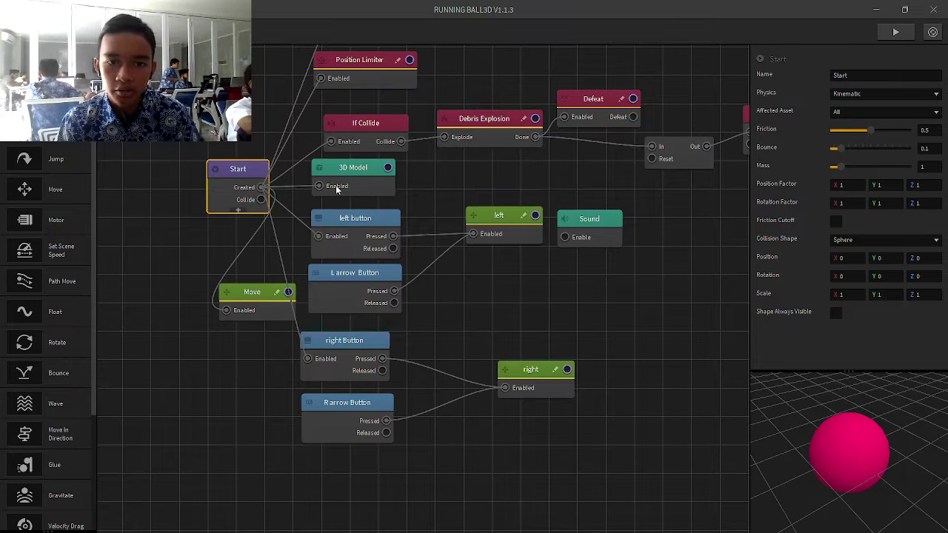
- Review the If Collide, Debris Explosion, Defeat, 0.5 Delay and Game Over Event nodes
click(366, 133)
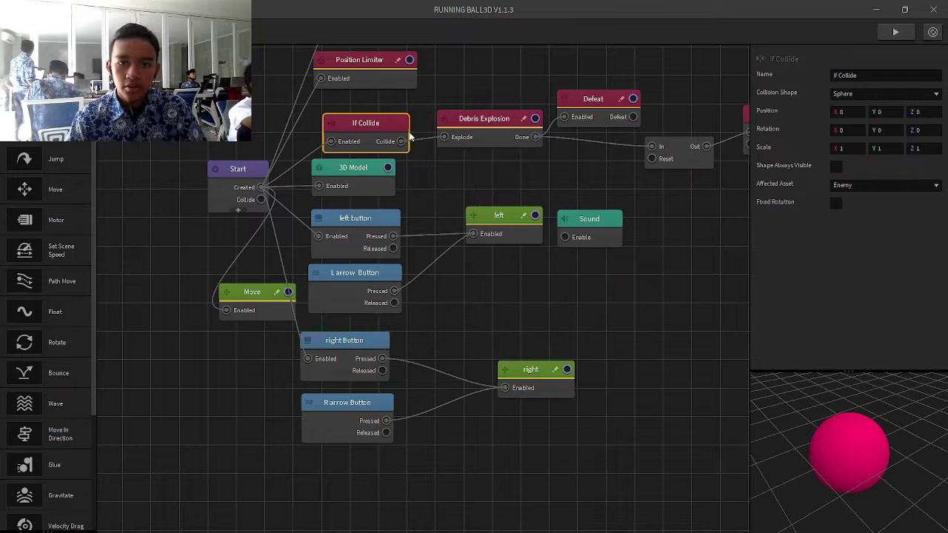
click(487, 140)
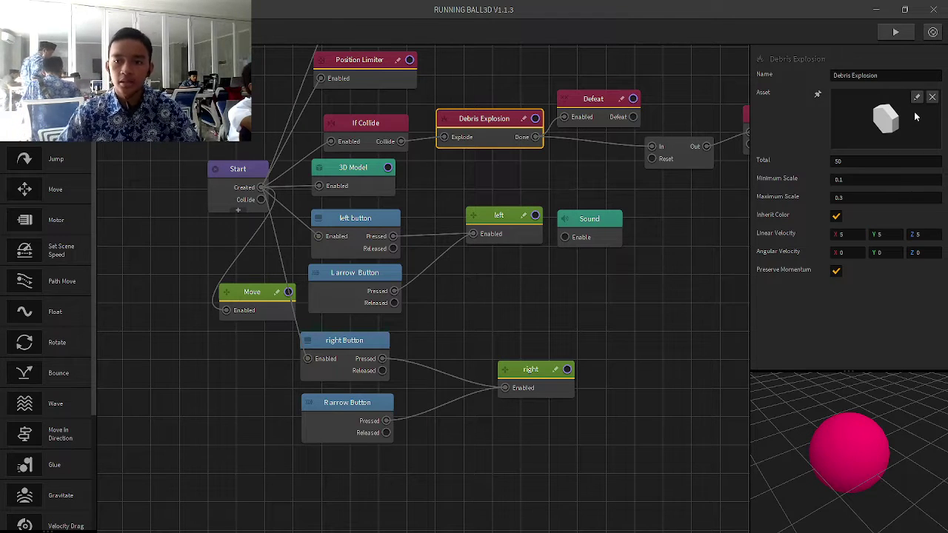
click(591, 124)
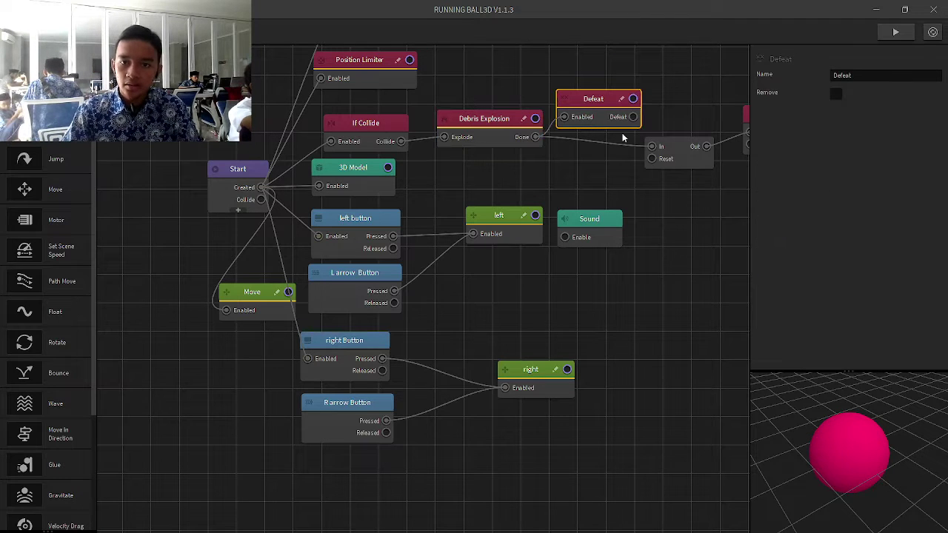
click(671, 157)
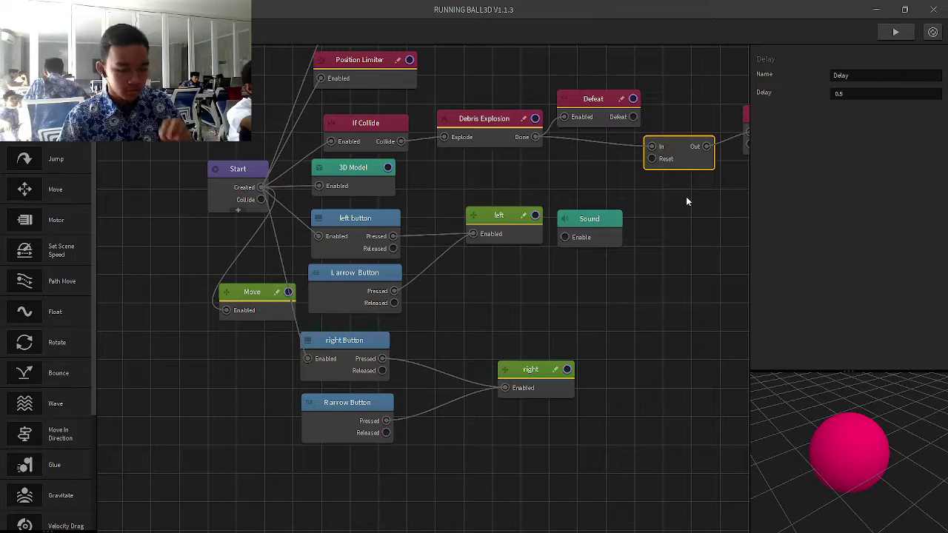
drag(687, 201, 554, 269)
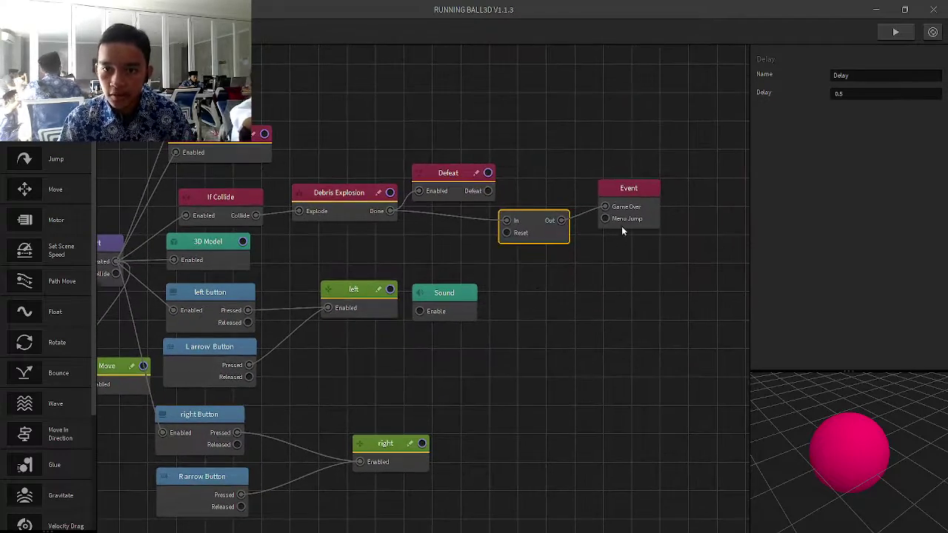
click(630, 219)
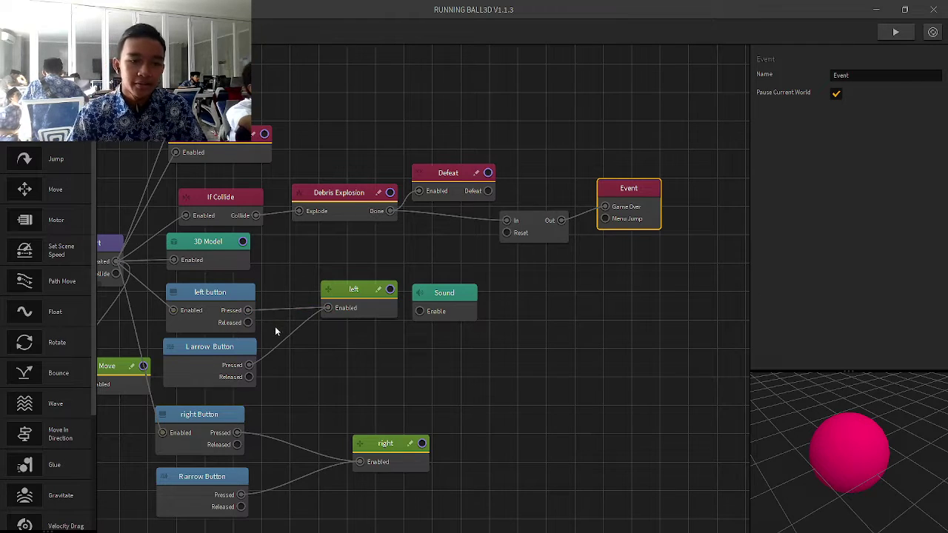
scroll(275, 332, down, 1)
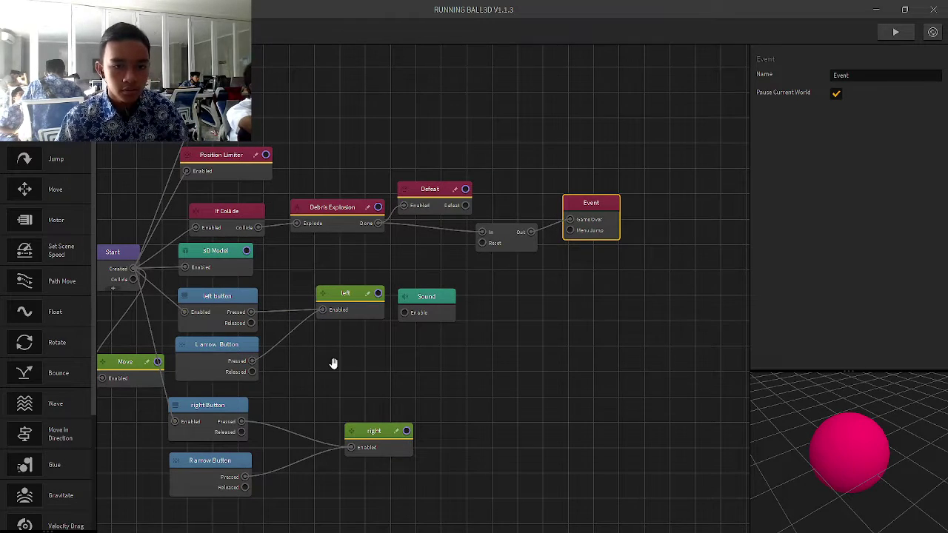
drag(335, 365, 466, 292)
click(352, 303)
click(344, 254)
click(345, 300)
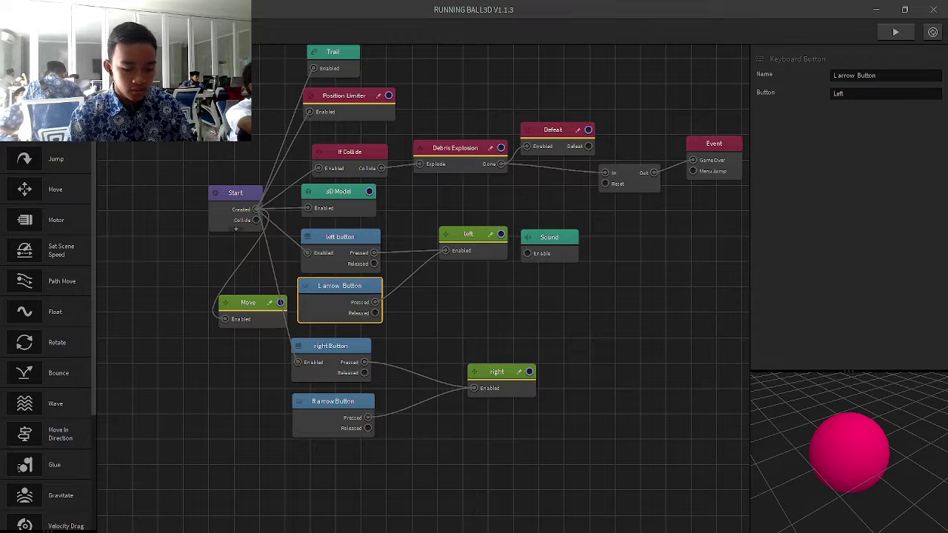
text(keyboard move)
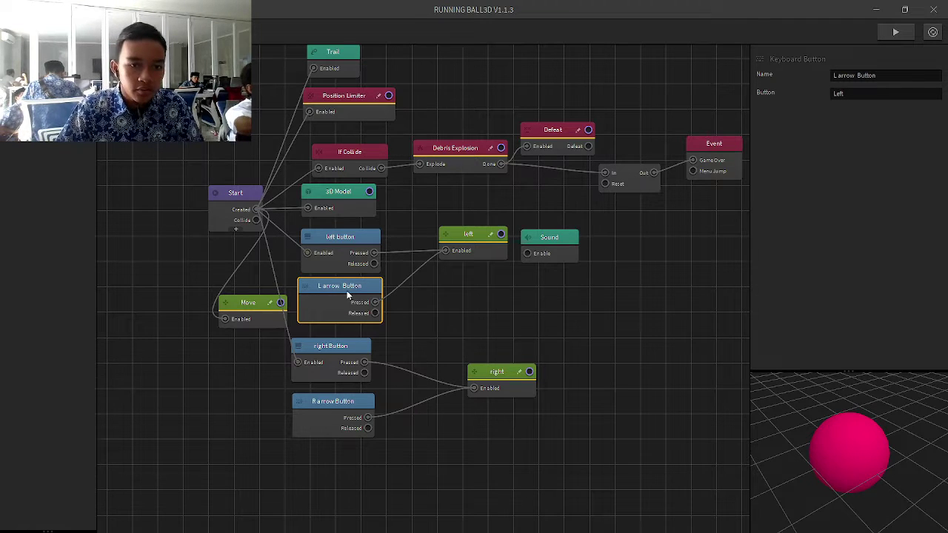
click(485, 255)
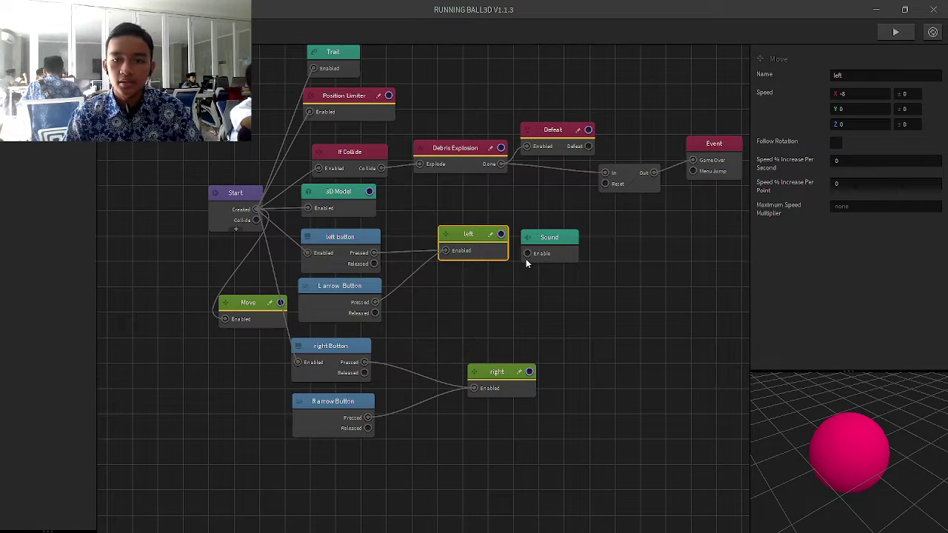
click(551, 252)
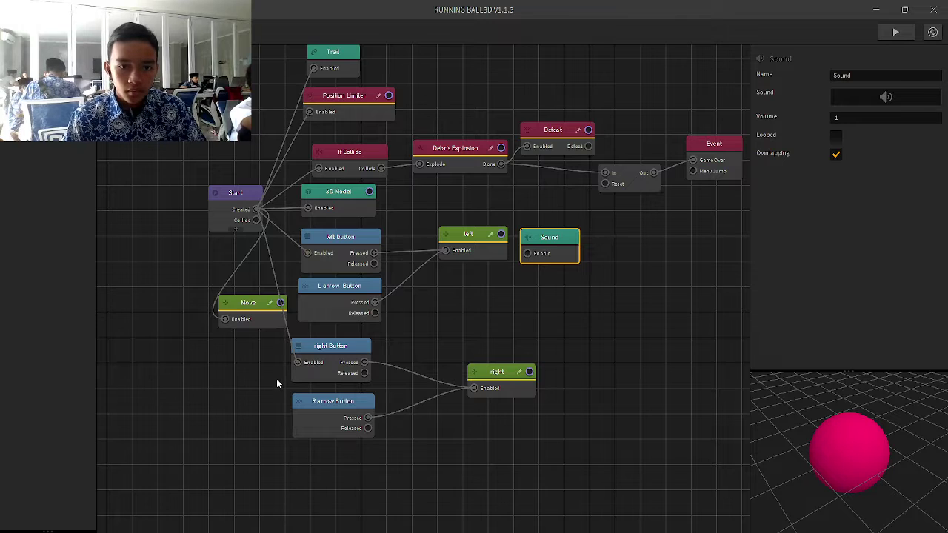
click(326, 349)
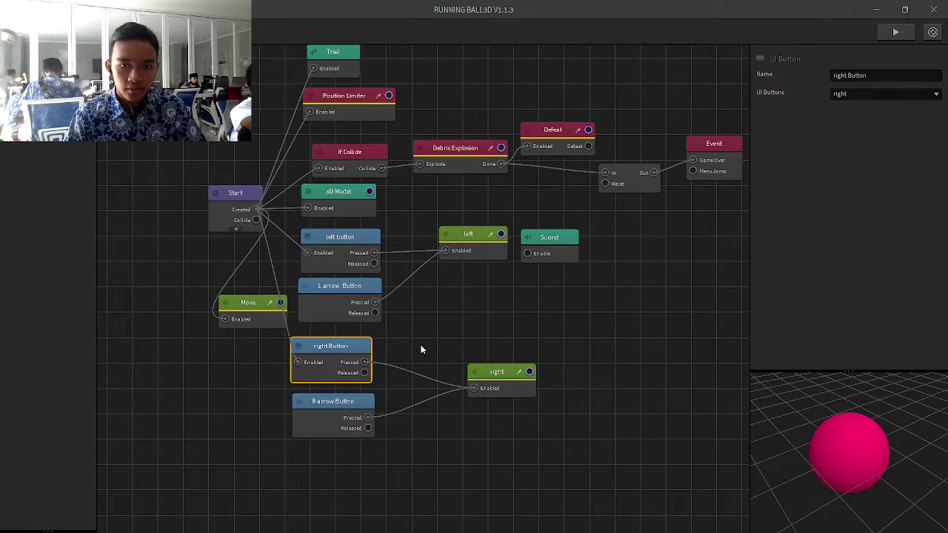
click(326, 426)
click(358, 358)
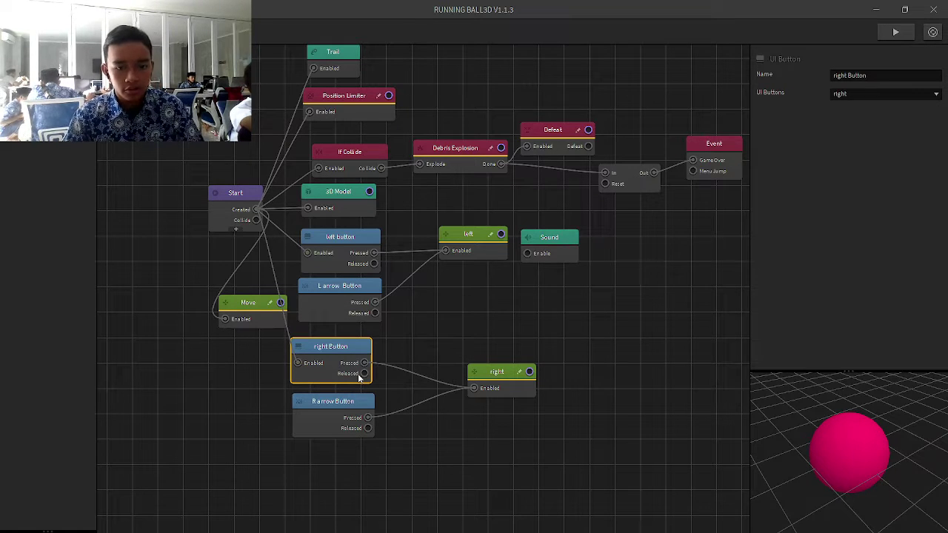
click(309, 430)
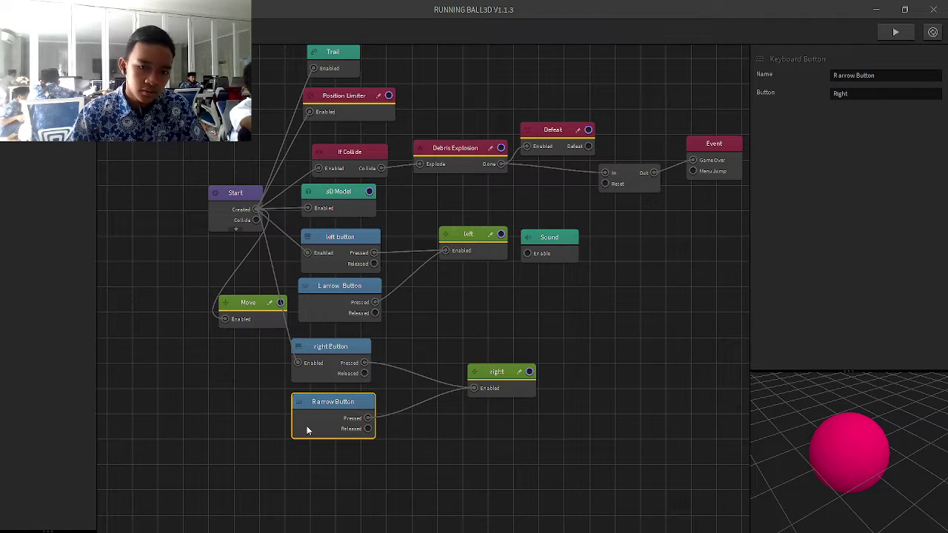
click(485, 393)
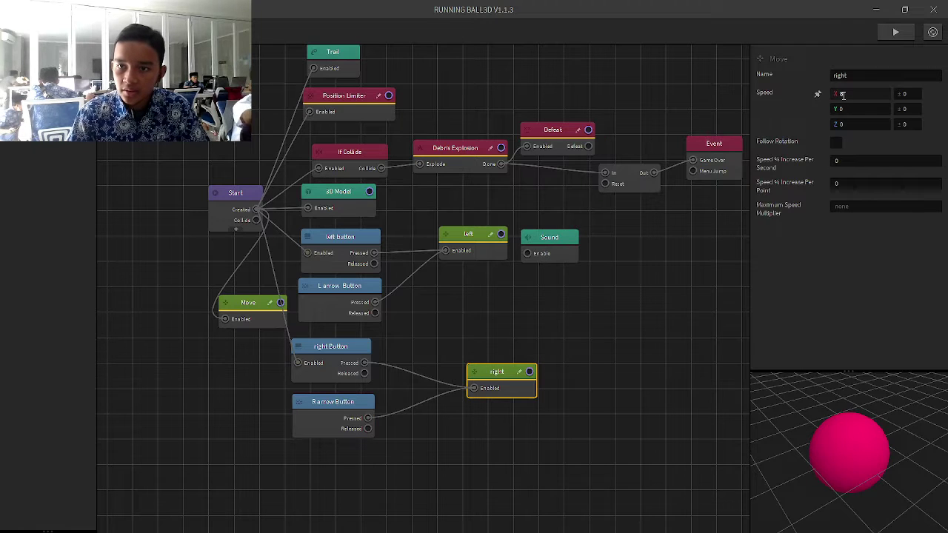
click(480, 235)
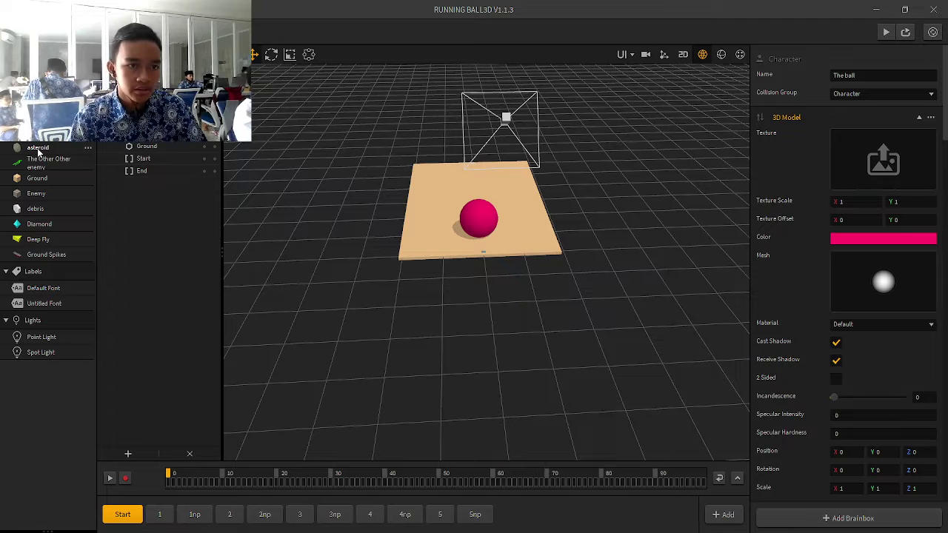
- Inspect the asteroid, The Other Other, Ground and Enemy asset properties
click(38, 149)
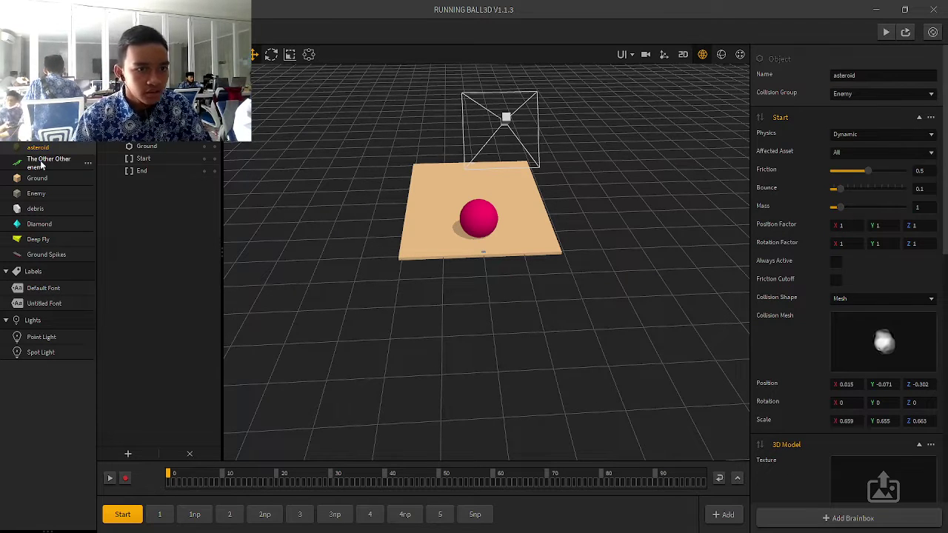
click(42, 166)
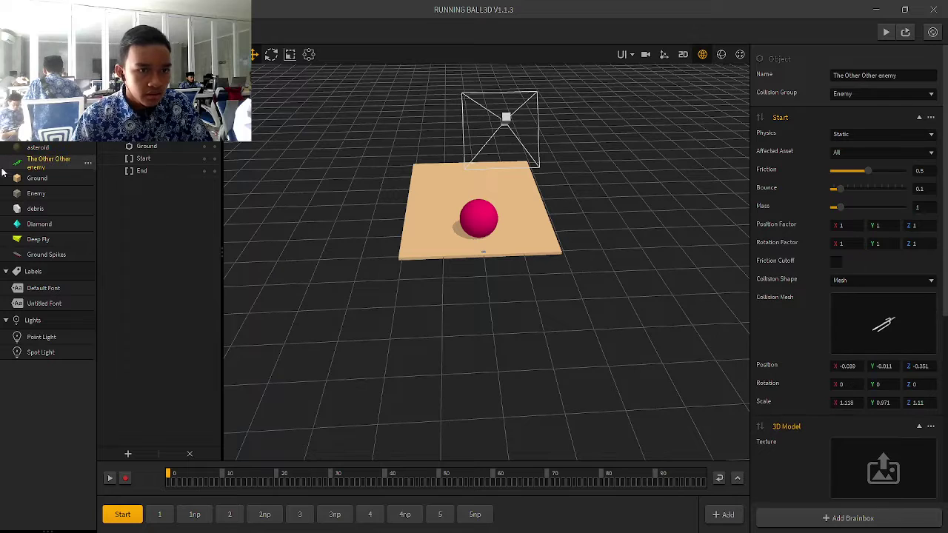
click(40, 147)
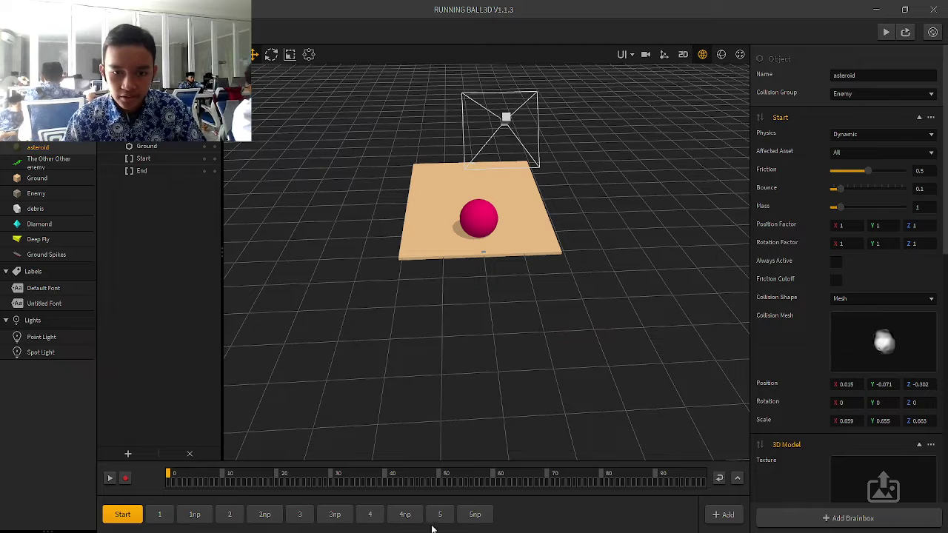
click(45, 184)
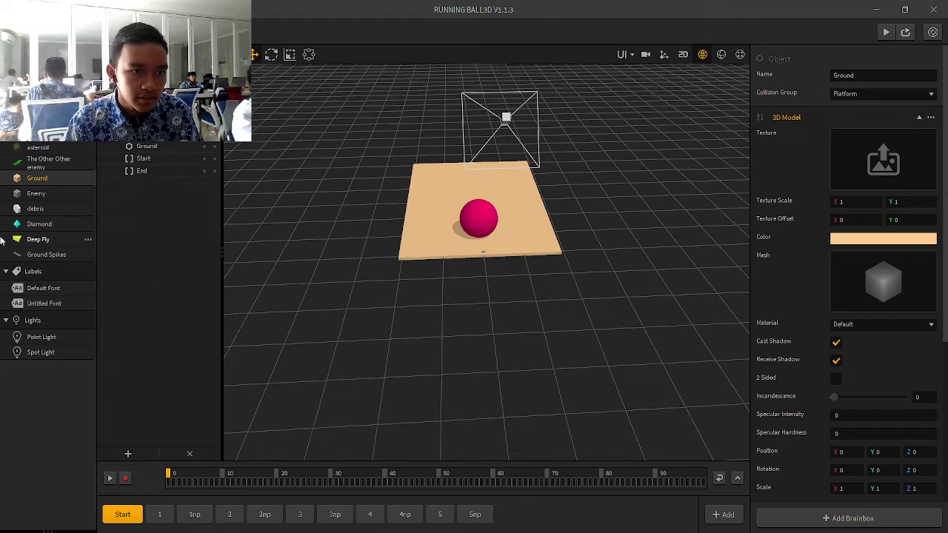
click(35, 193)
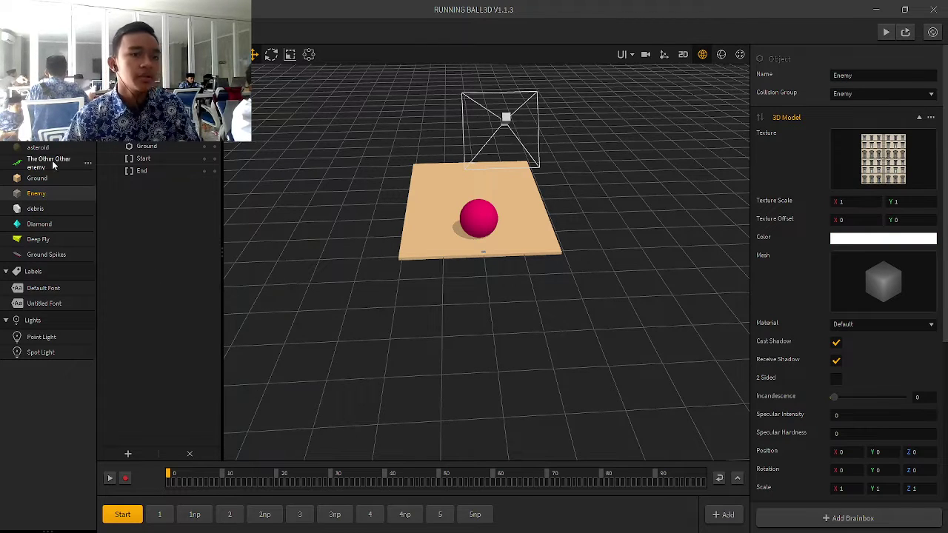
click(22, 165)
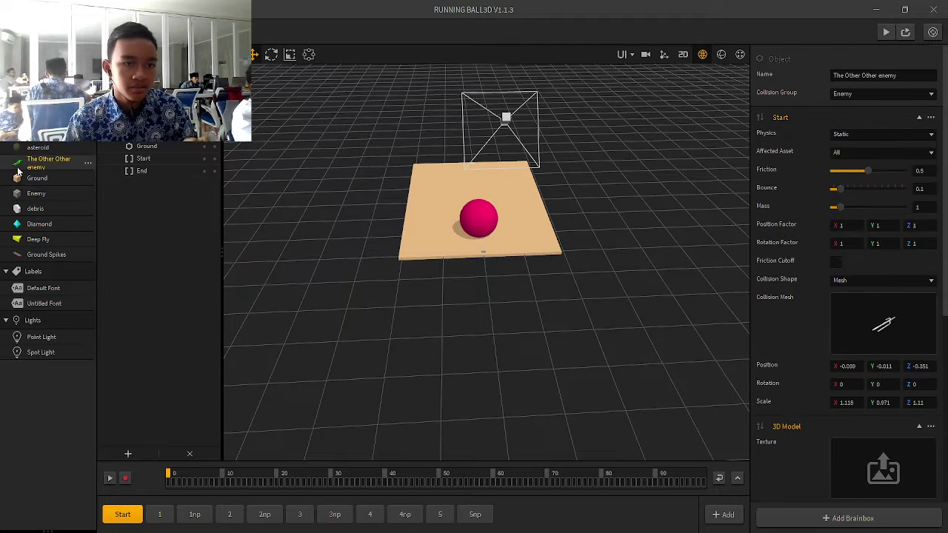
- Review the debris, Diamond, Deep Fly and Ground Spikes assets, then switch to the Mind Map
click(36, 208)
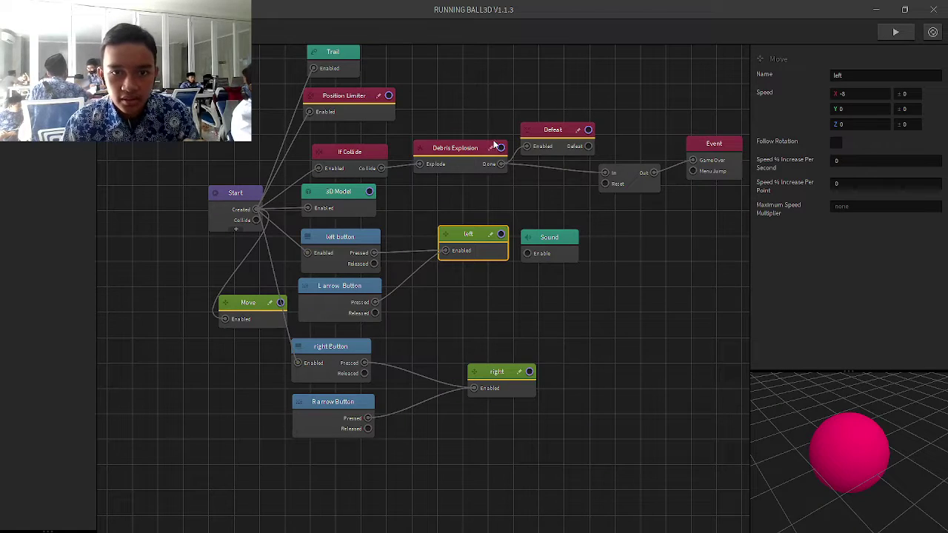
click(494, 145)
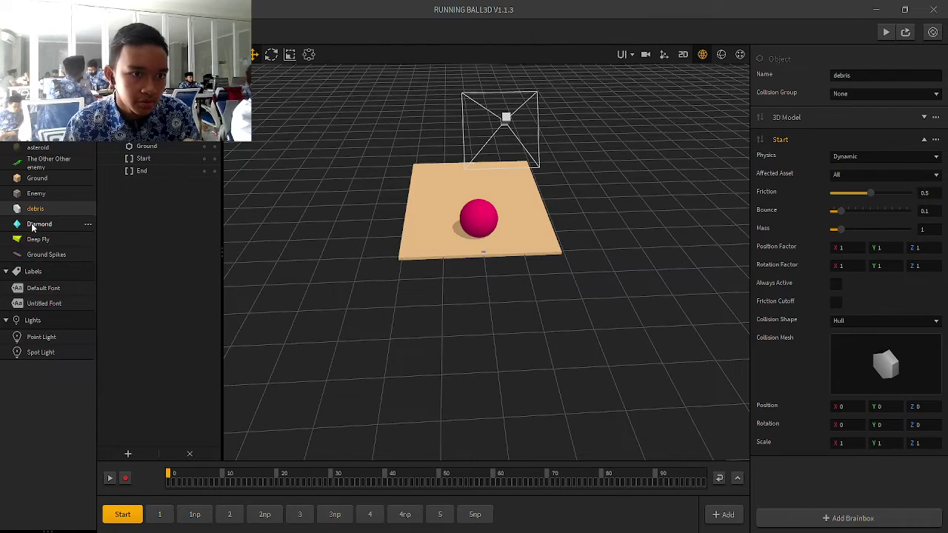
click(44, 224)
click(43, 238)
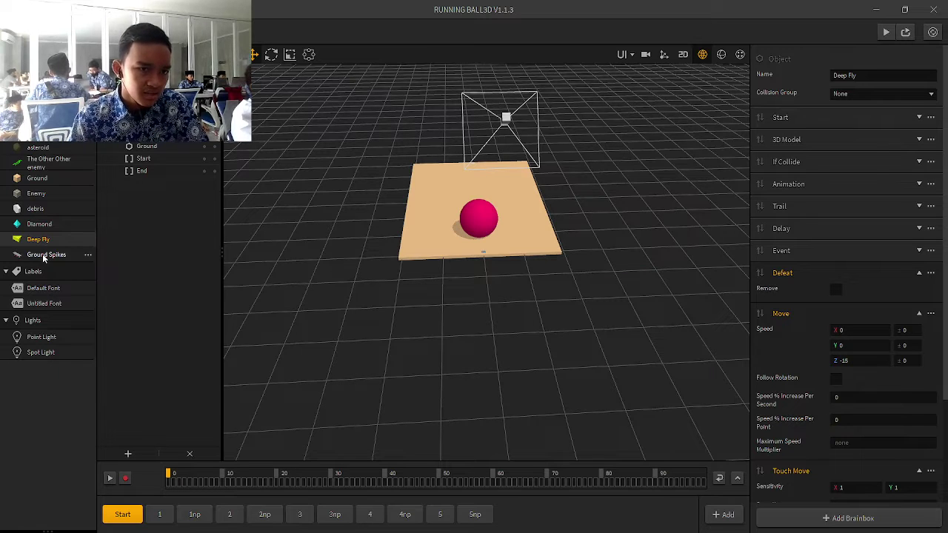
click(45, 255)
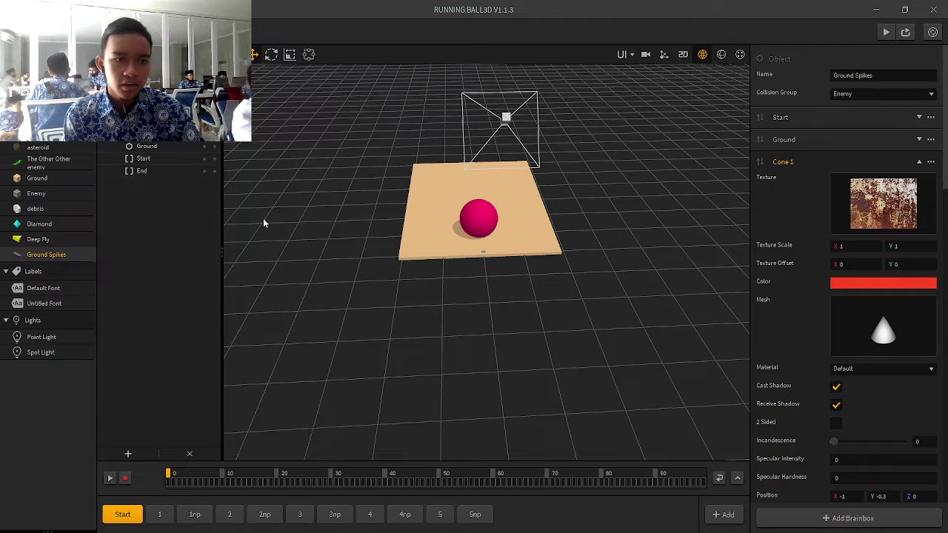
mouse_move(845, 190)
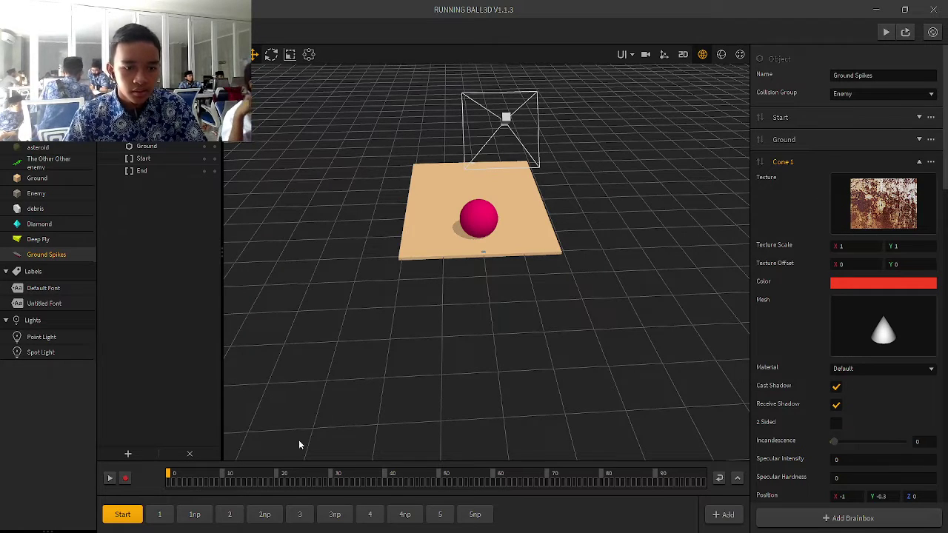
key(Escape)
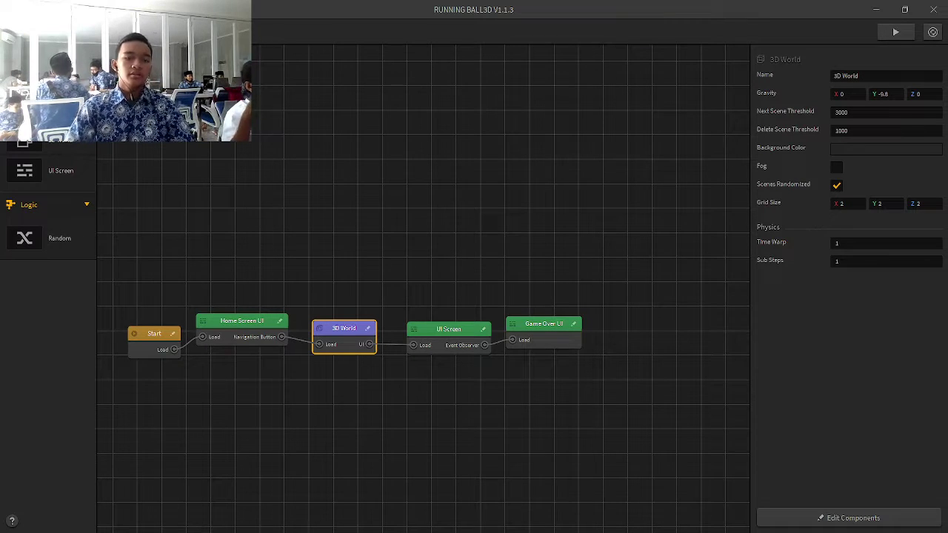
- In the Home Screen UI, review the title labels and nudge the play button group slightly left
double_click(227, 331)
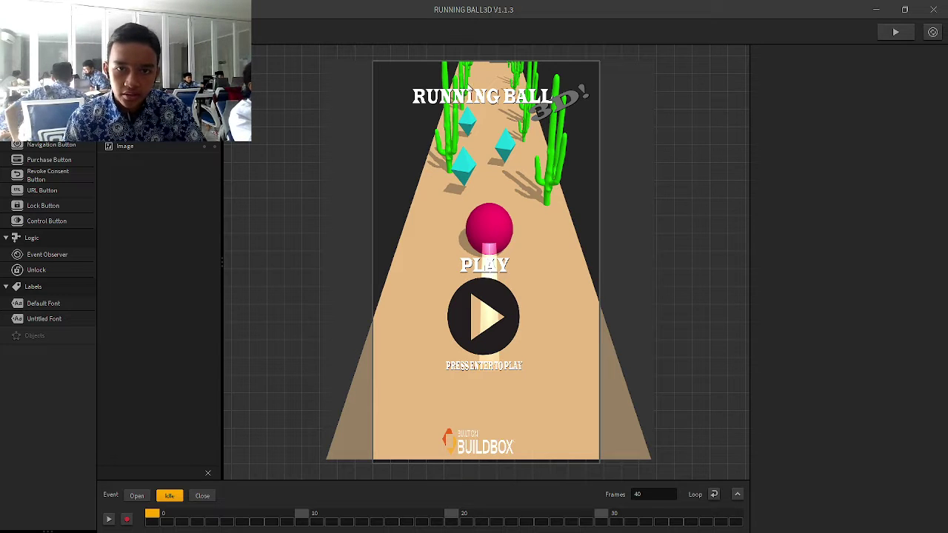
click(477, 96)
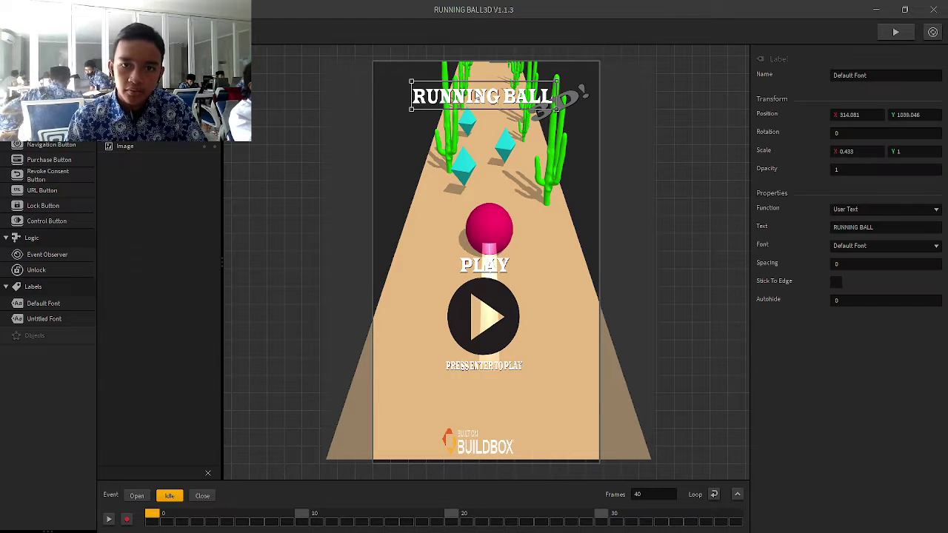
click(571, 103)
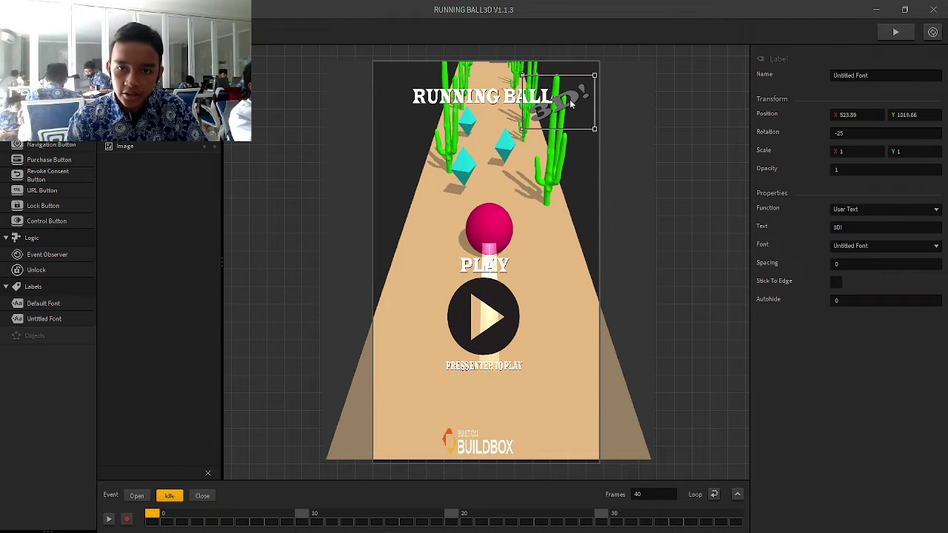
click(510, 265)
click(497, 318)
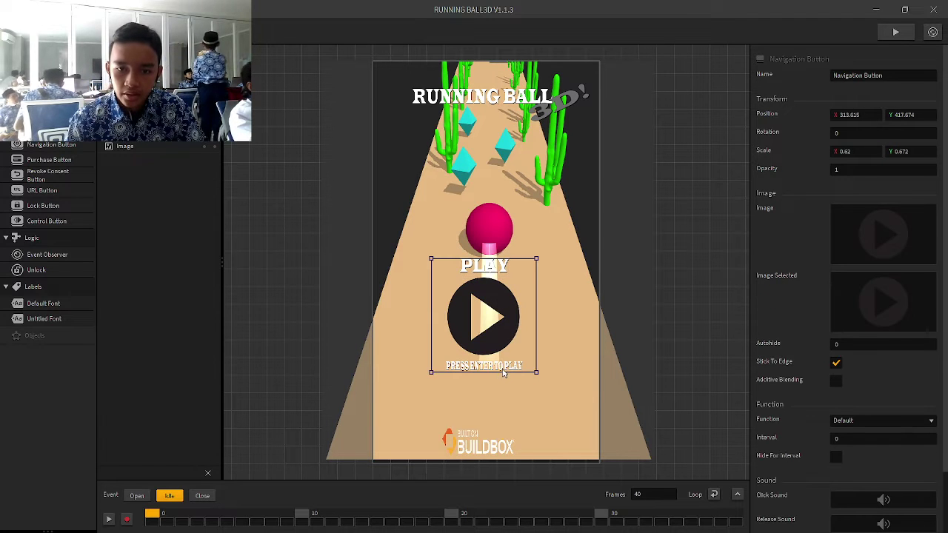
scroll(799, 350, down, 2)
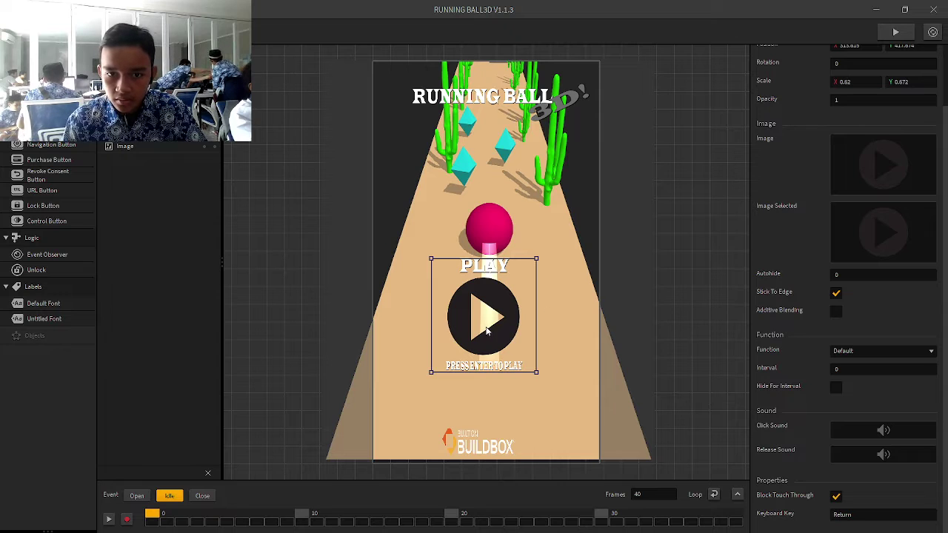
drag(493, 330, 488, 329)
- Set the Play button's Keyboard Key to Backspace
double_click(857, 514)
key(Return)
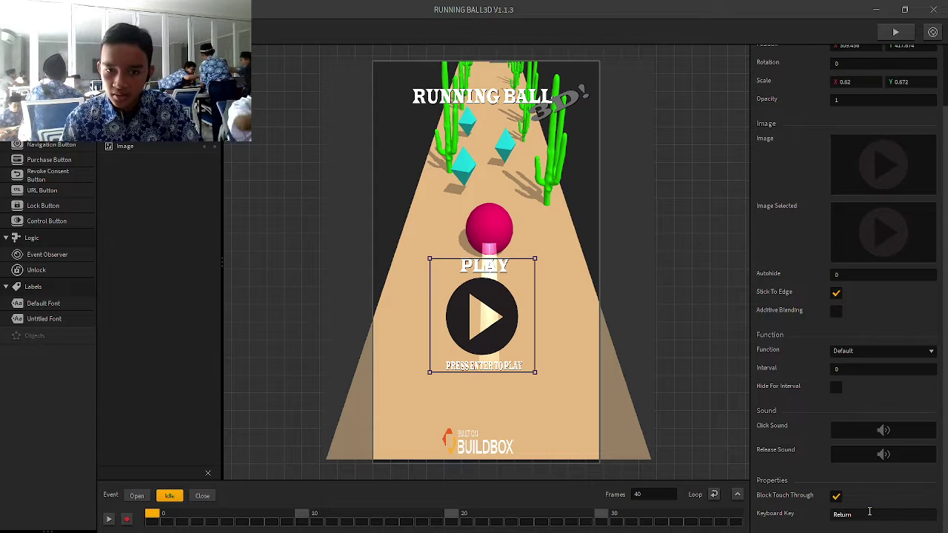
click(869, 512)
key(BackSpace)
click(880, 515)
key(apostrophe)
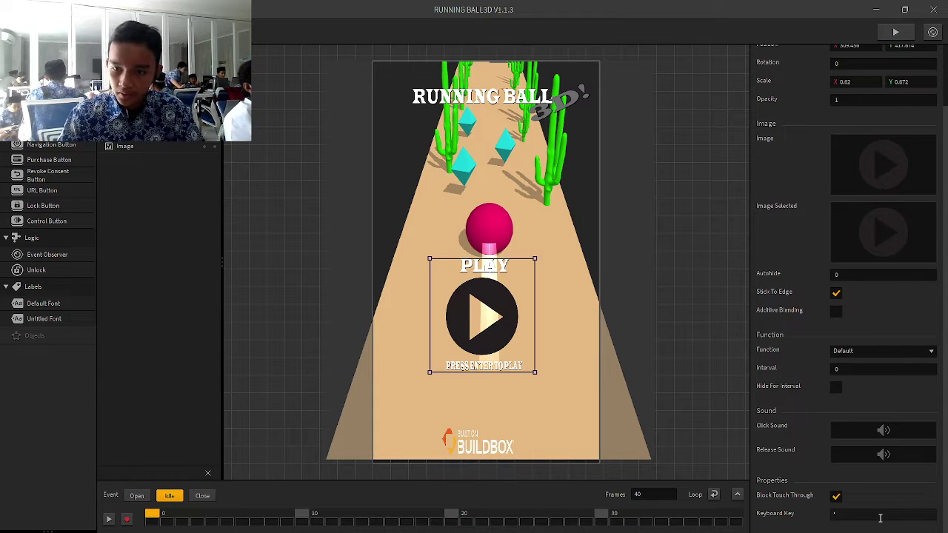
click(880, 516)
key(BackSpace)
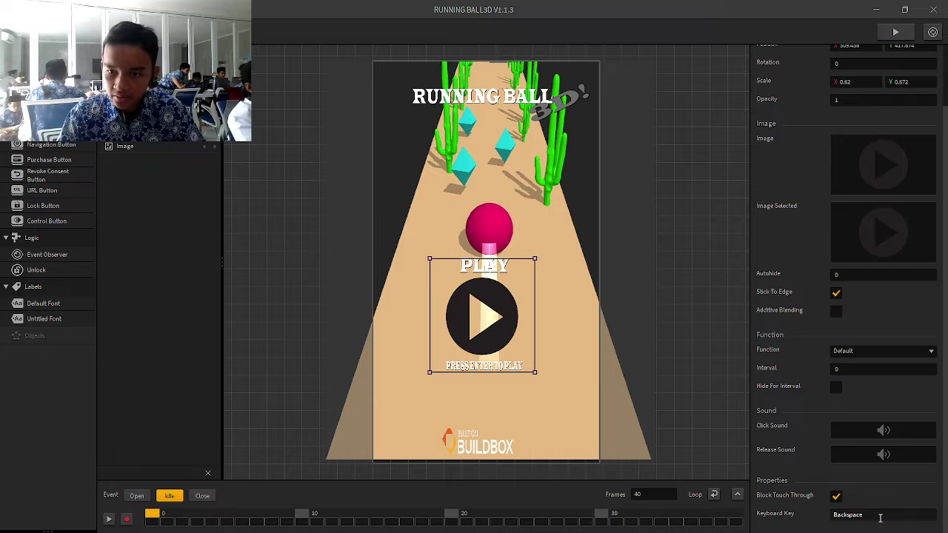
- Look at the BUILDBOX logo image, then return to the node graph
click(688, 360)
click(498, 458)
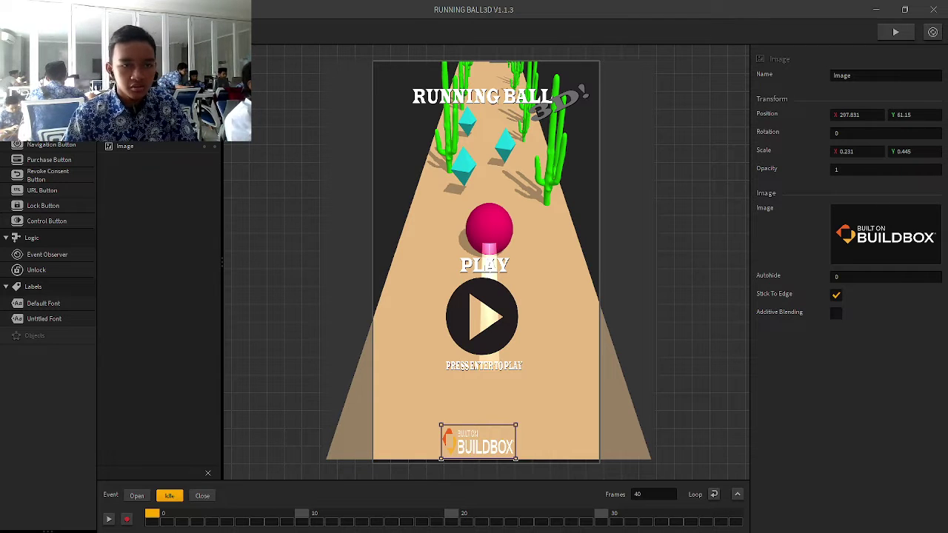
key(Escape)
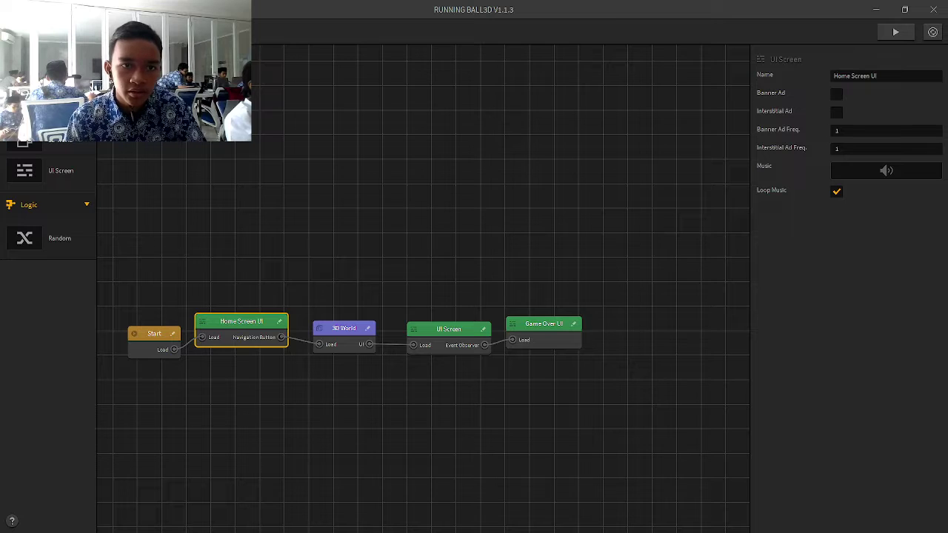
double_click(426, 334)
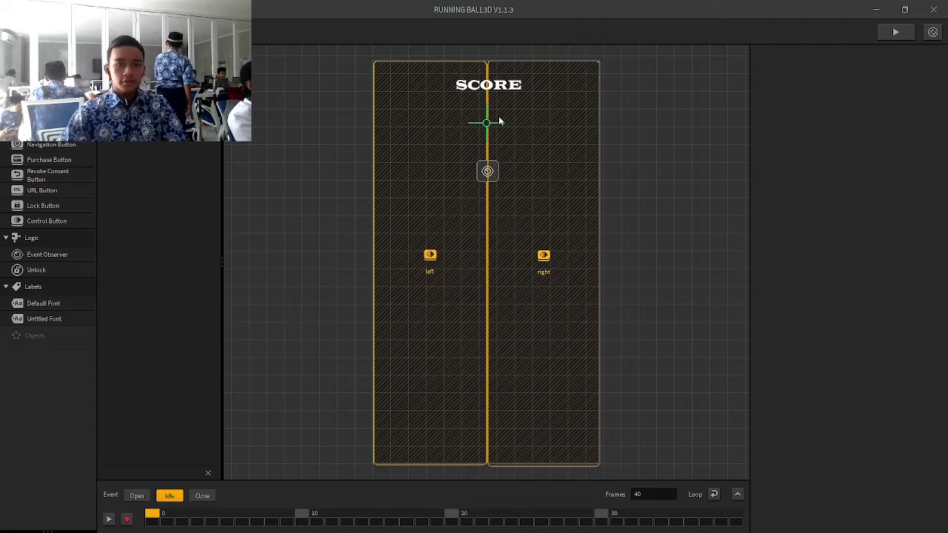
click(500, 90)
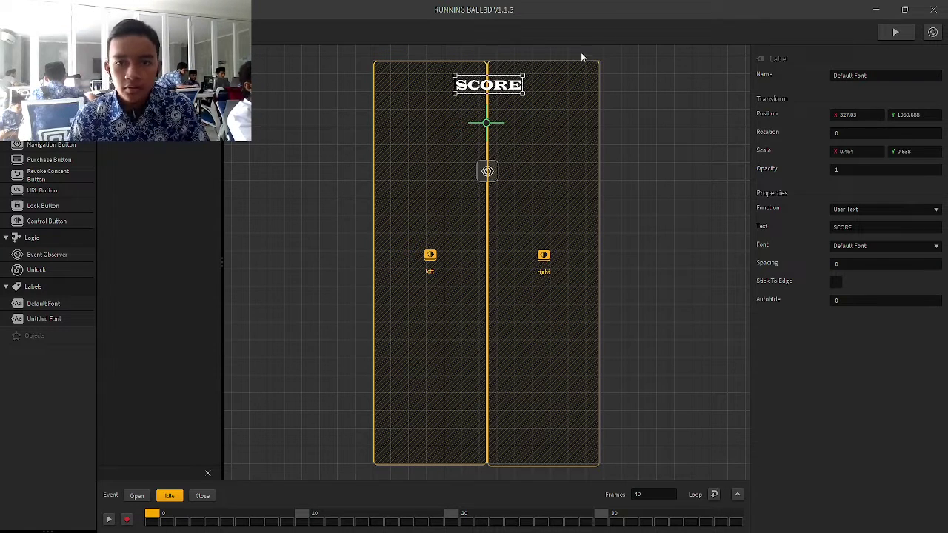
click(485, 126)
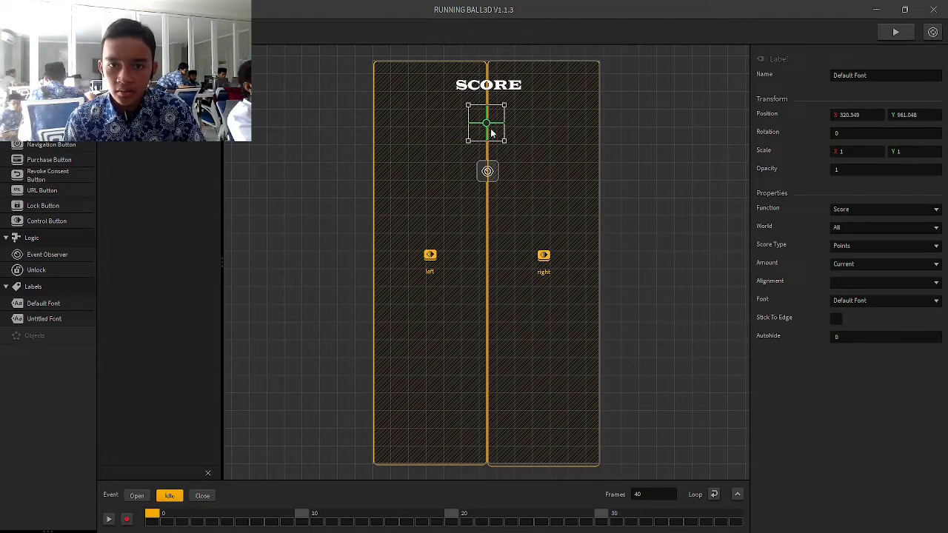
scroll(472, 143, up, 5)
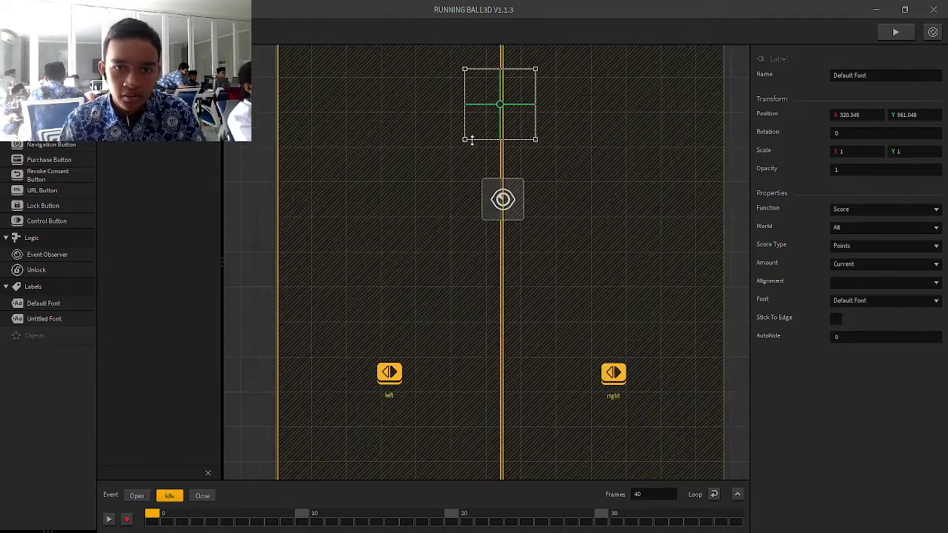
scroll(508, 158, down, 3)
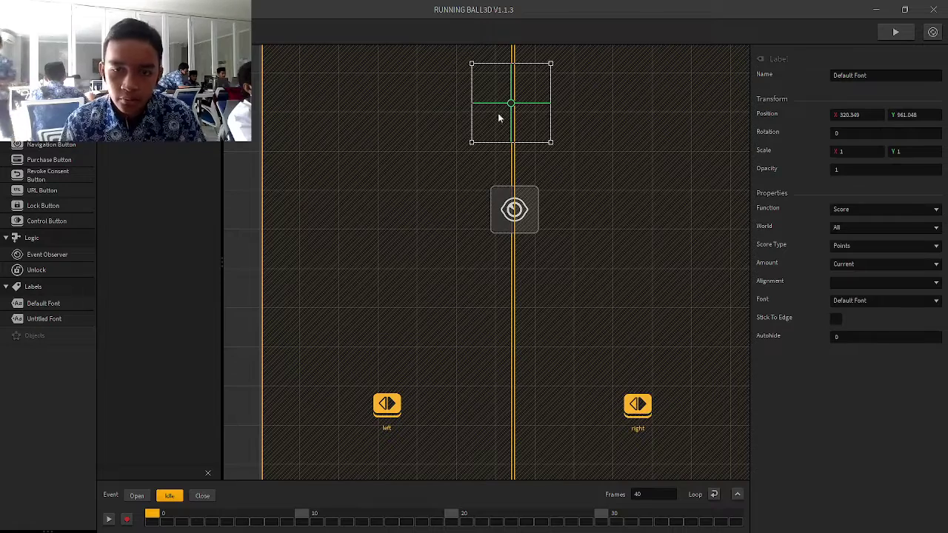
scroll(534, 139, down, 2)
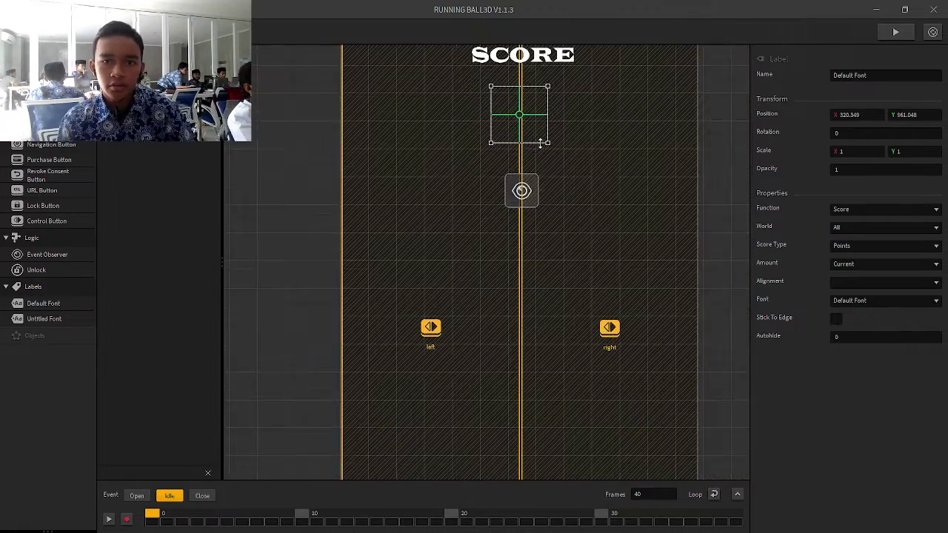
scroll(527, 137, down, 2)
click(527, 168)
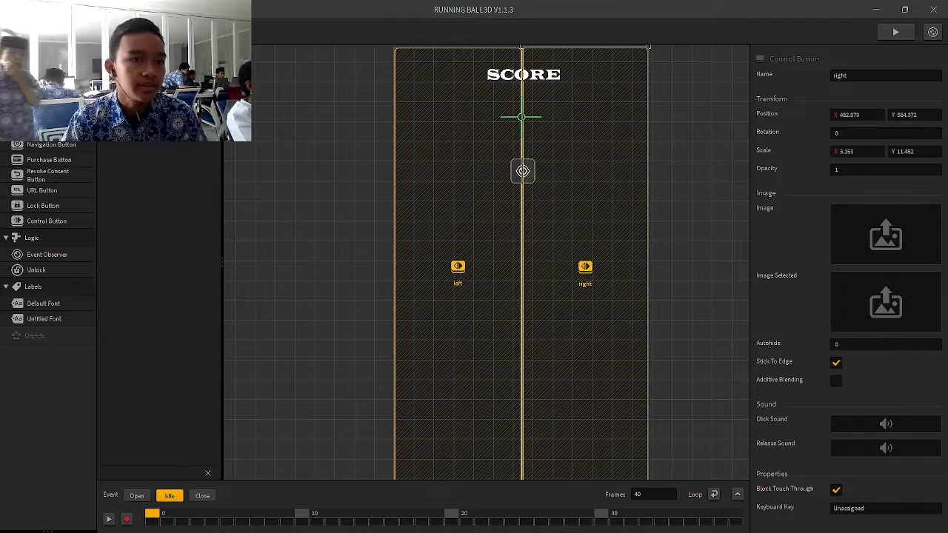
click(111, 32)
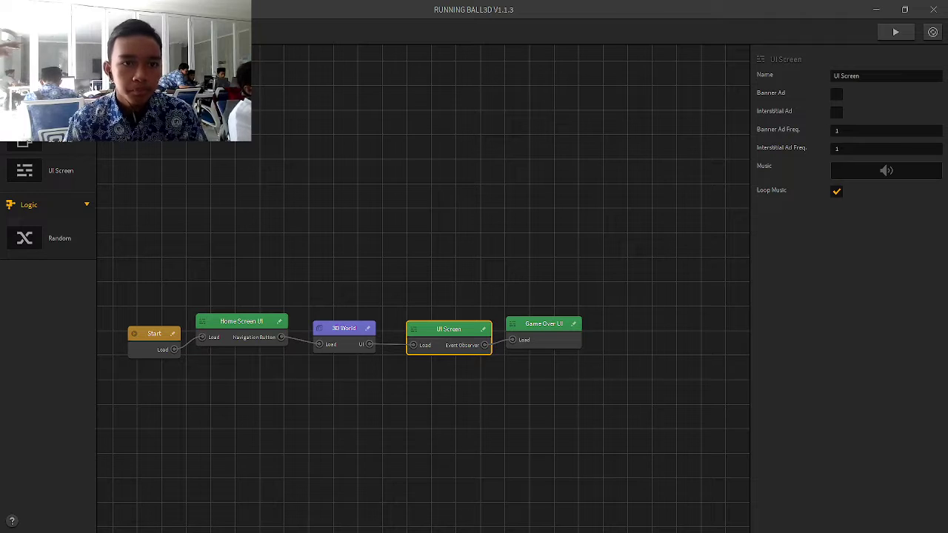
- Open the Game Over UI and review the Restart button's properties
double_click(518, 345)
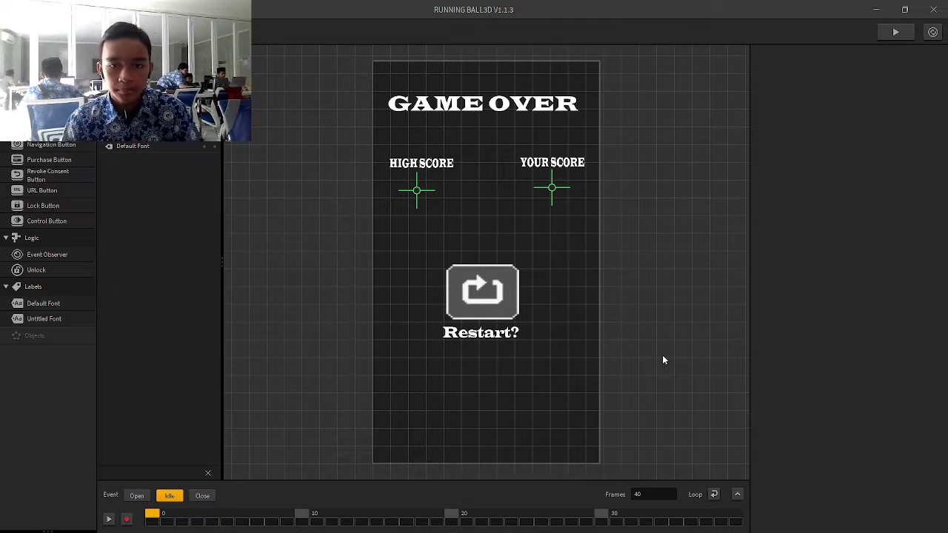
click(481, 309)
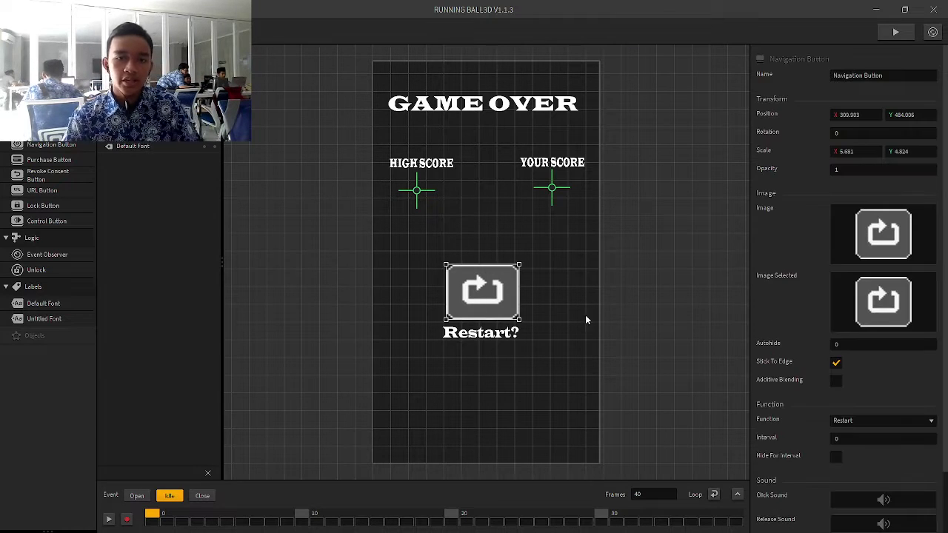
scroll(580, 320, up, 2)
scroll(454, 362, down, 2)
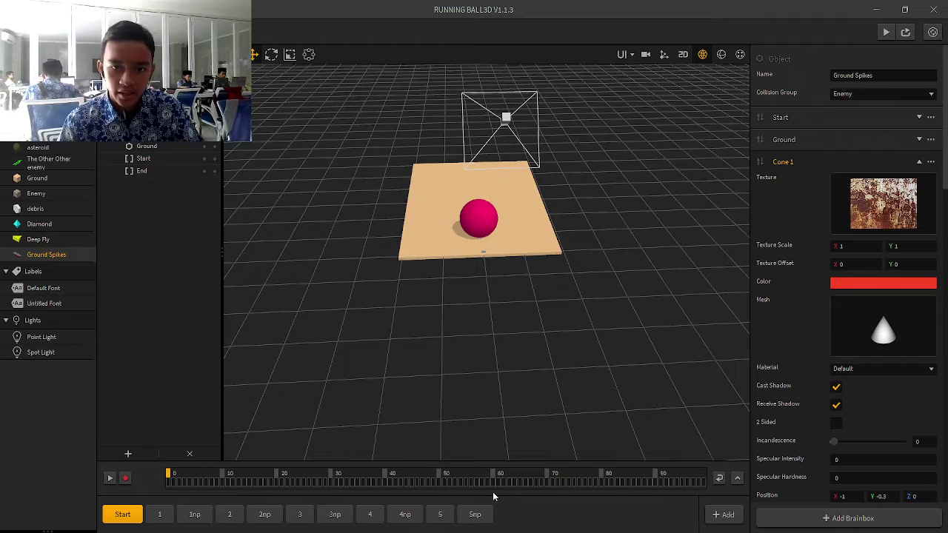
- Step through sections 1, 1np, 2 and 2np to section 3, tilting the view up to the asteroid
click(159, 514)
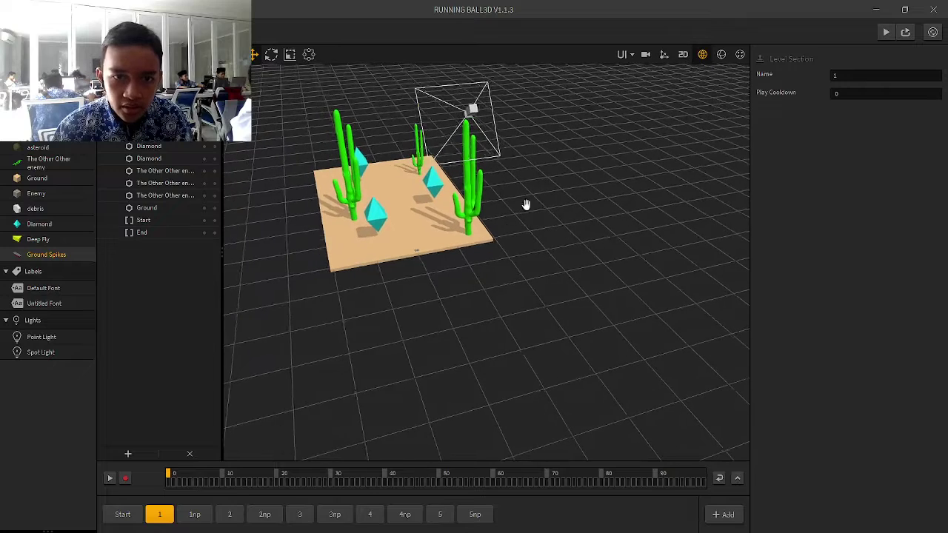
click(194, 514)
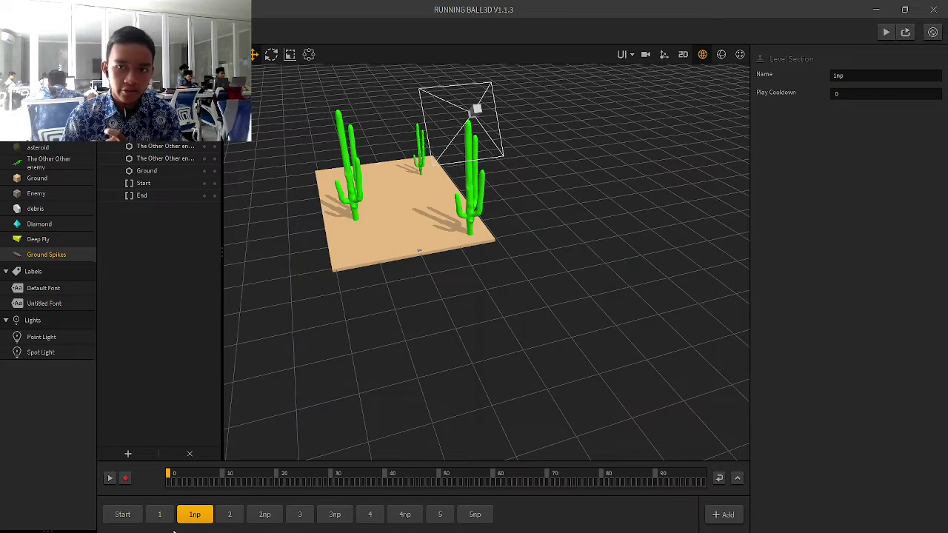
click(231, 520)
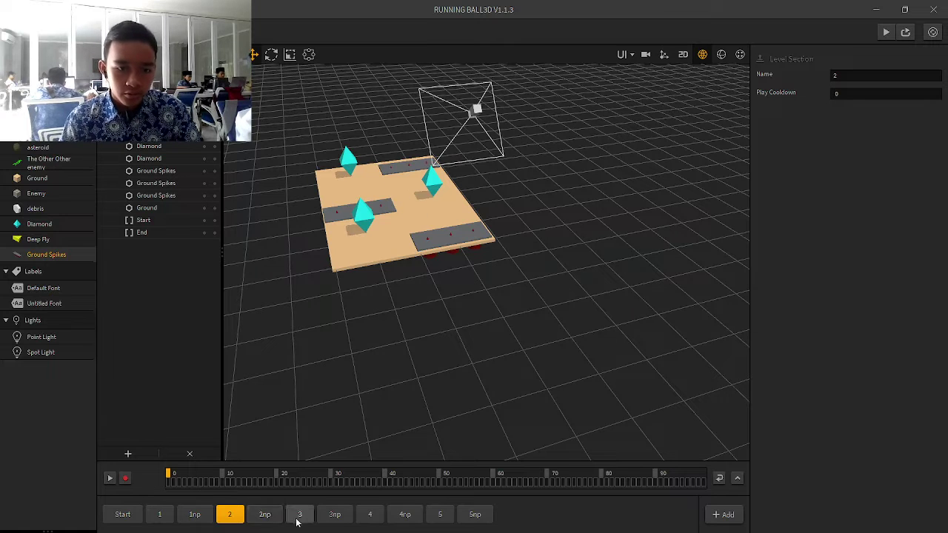
click(265, 514)
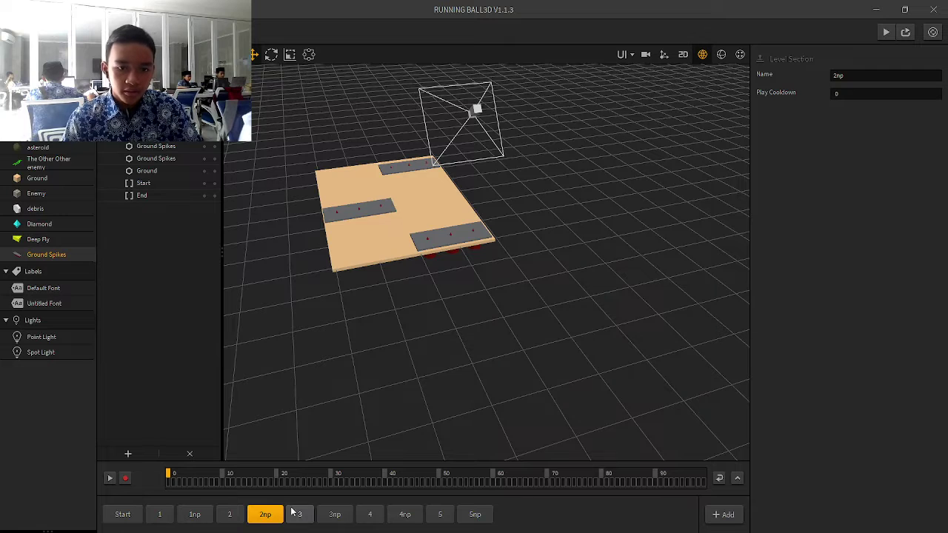
click(300, 515)
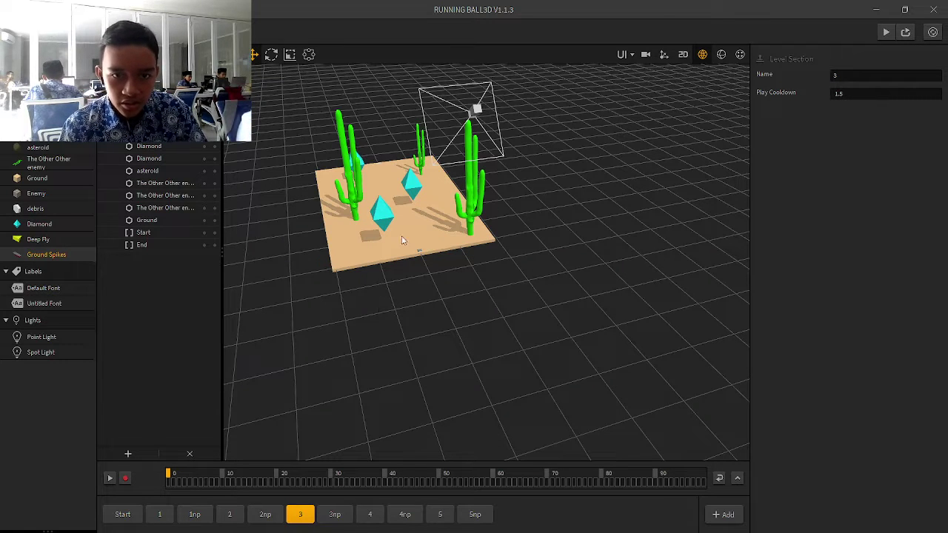
middle_drag(442, 304, 481, 266)
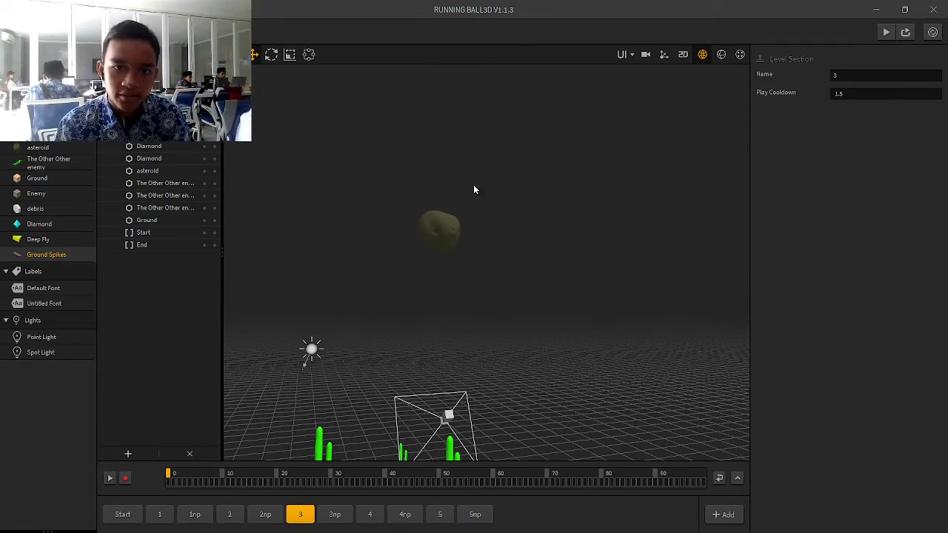
- Check the section 3 asteroid's physics, then show section 3np's cactus platform
click(442, 222)
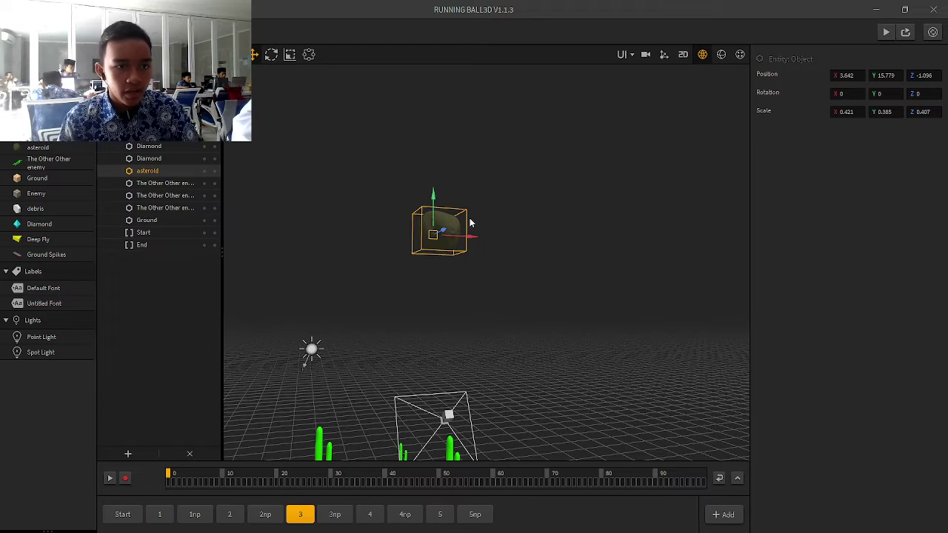
click(17, 146)
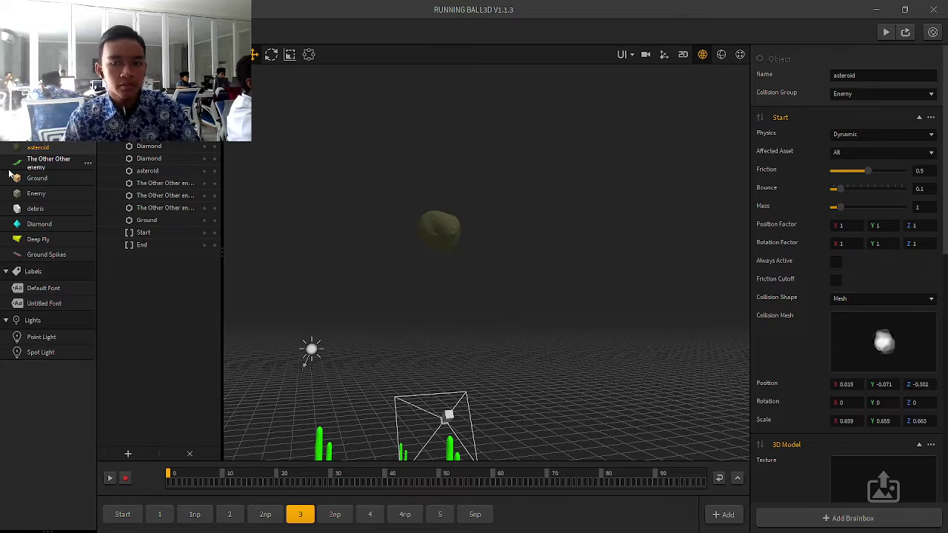
click(335, 514)
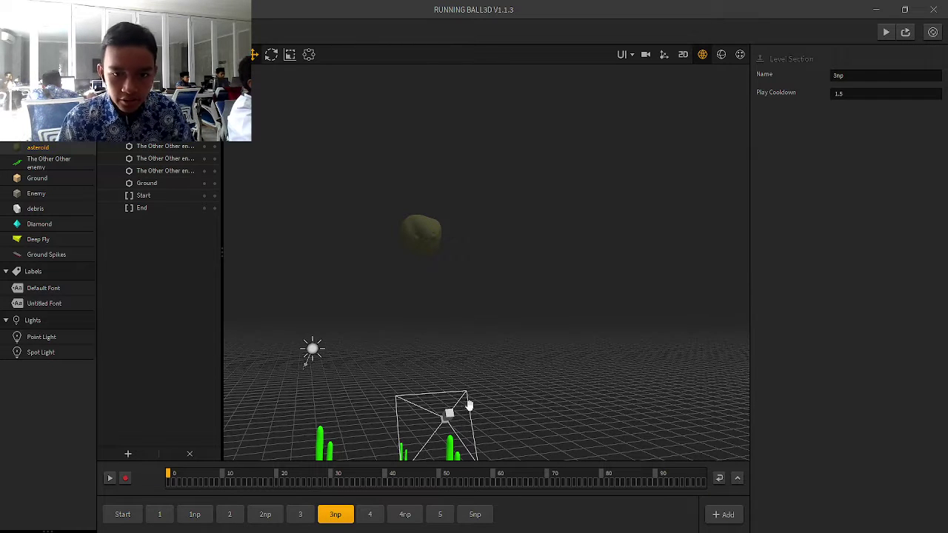
middle_drag(482, 355, 425, 363)
middle_drag(551, 303, 528, 175)
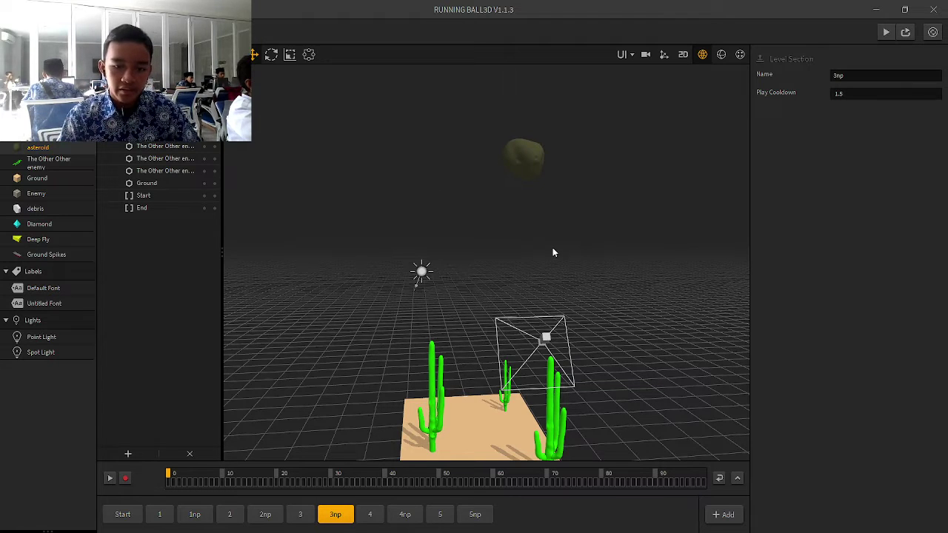
- View level section 4, orbiting around its sand tile, asteroid and cactus scene
click(370, 513)
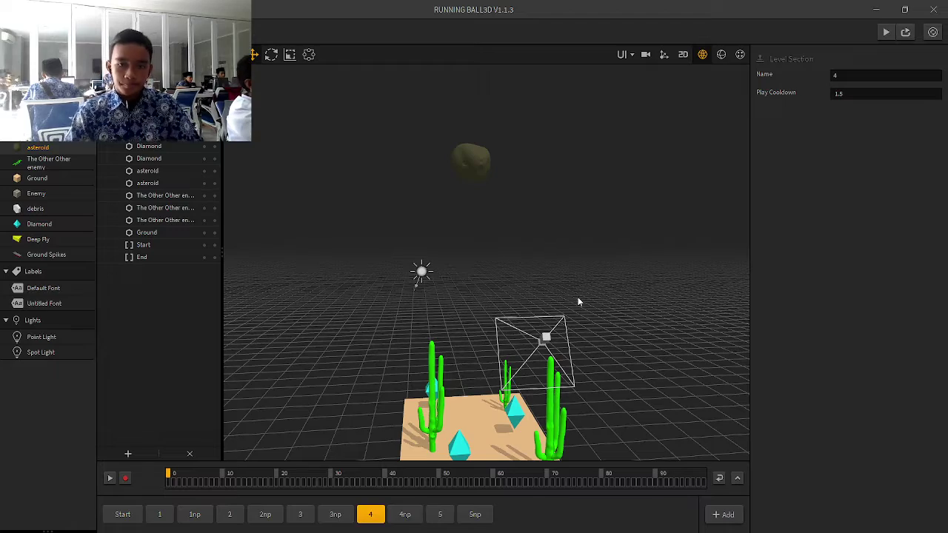
middle_drag(635, 394, 571, 327)
middle_drag(570, 206, 510, 167)
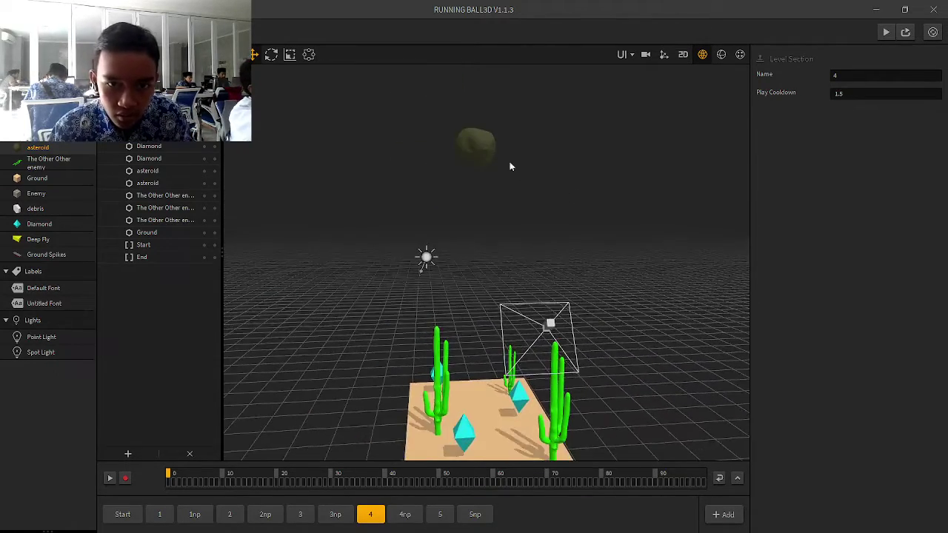
click(405, 514)
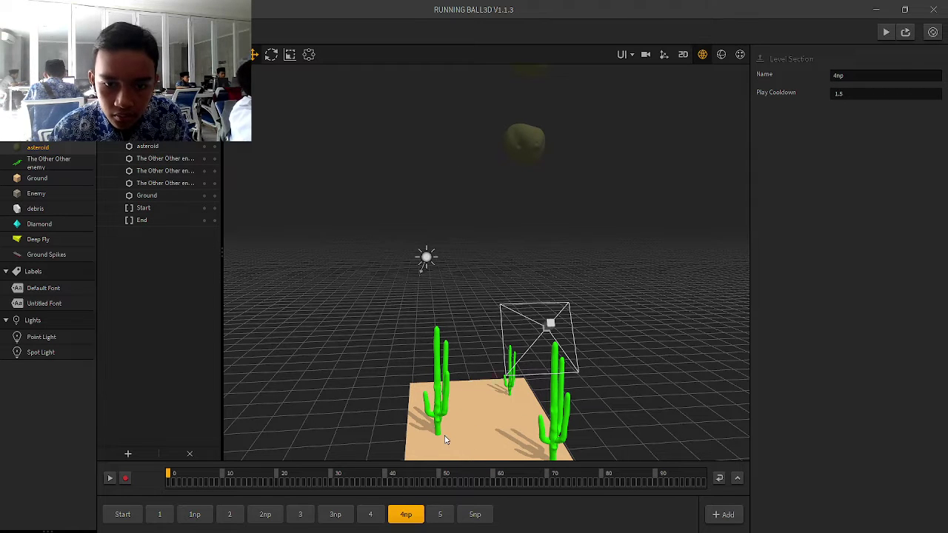
click(371, 514)
middle_drag(581, 301, 582, 334)
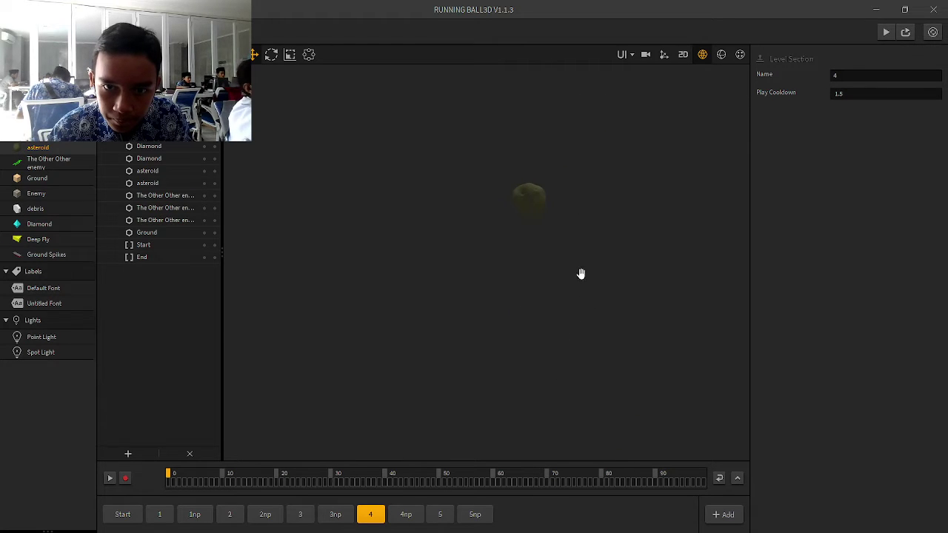
mouse_move(567, 294)
middle_down()
mouse_move(566, 331)
mouse_move(565, 288)
middle_up()
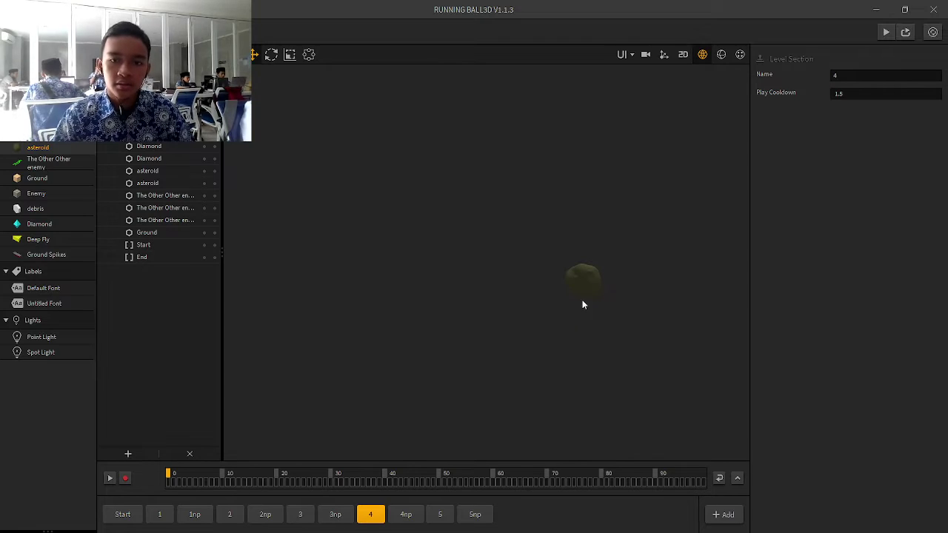
middle_drag(617, 328, 637, 383)
- Inspect section 4np's upper asteroid and cactus platform, then move on to section 5
click(406, 513)
mouse_move(511, 374)
middle_down()
mouse_move(519, 334)
mouse_move(502, 358)
mouse_move(514, 360)
middle_up()
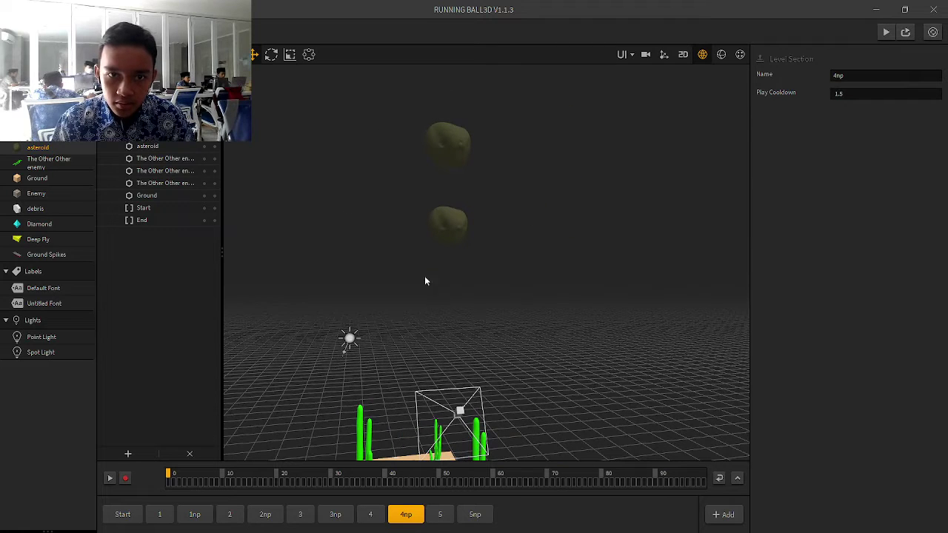
click(438, 135)
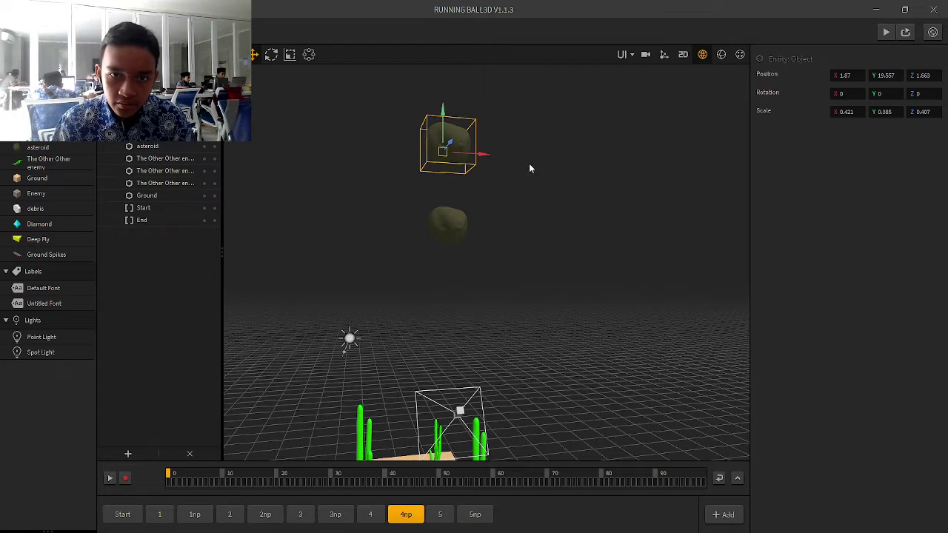
click(474, 194)
middle_drag(468, 246, 473, 315)
click(440, 514)
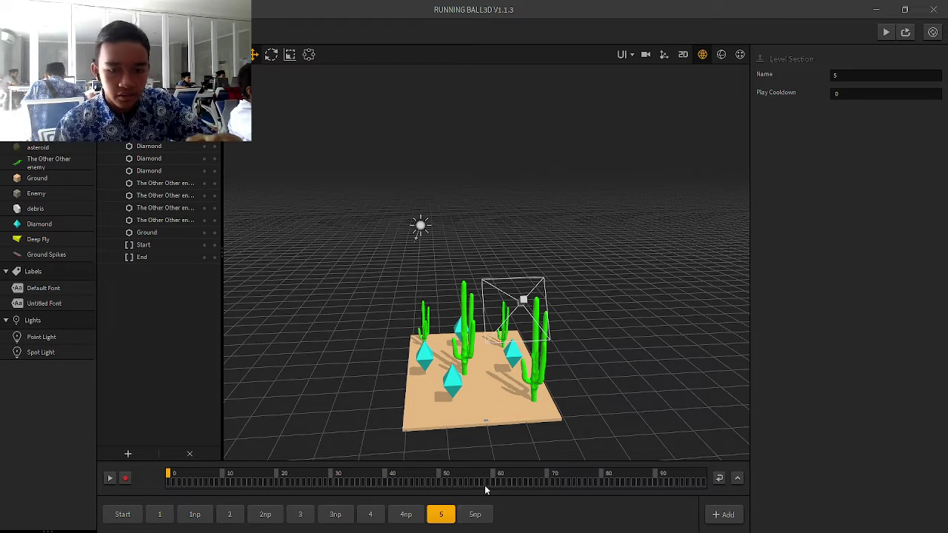
middle_drag(483, 444, 523, 437)
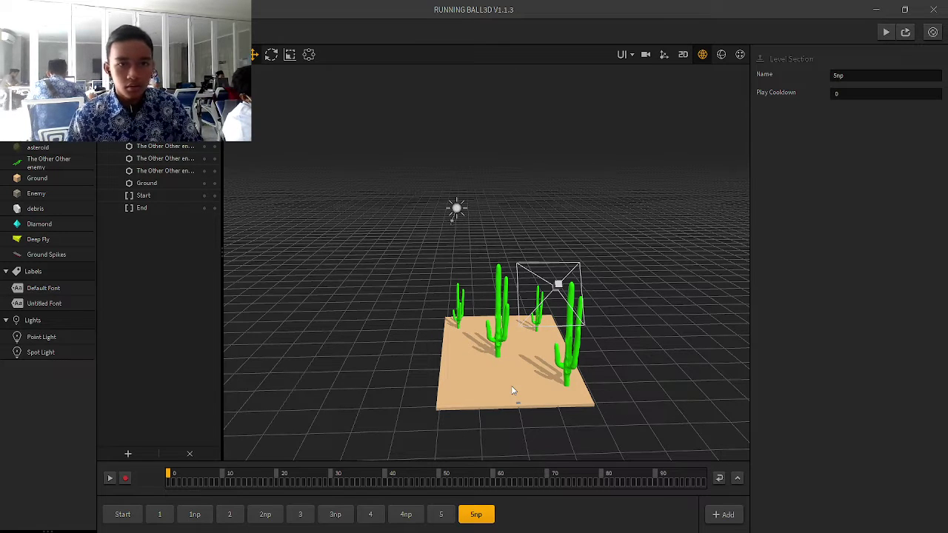
- Launch the game Preview, relaunch it, and resize it to a narrow portrait view
click(887, 32)
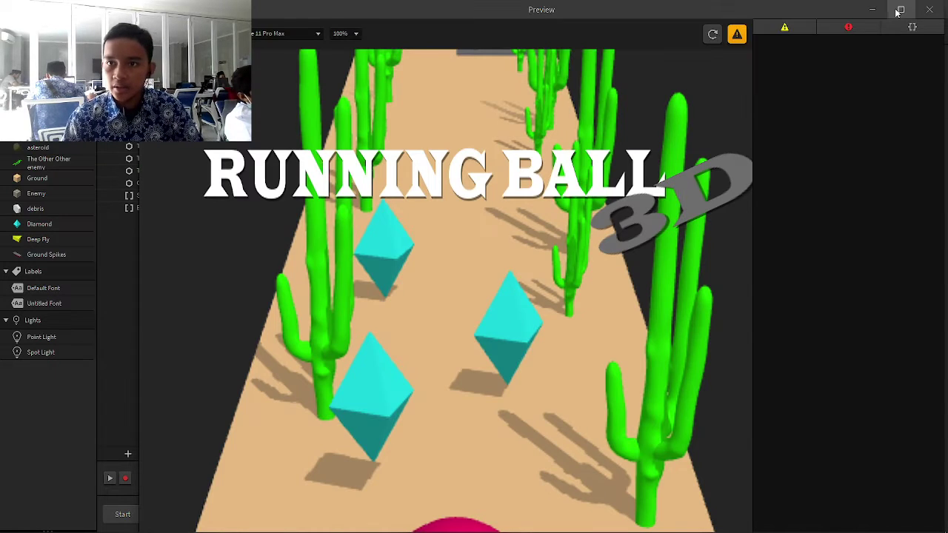
key(Escape)
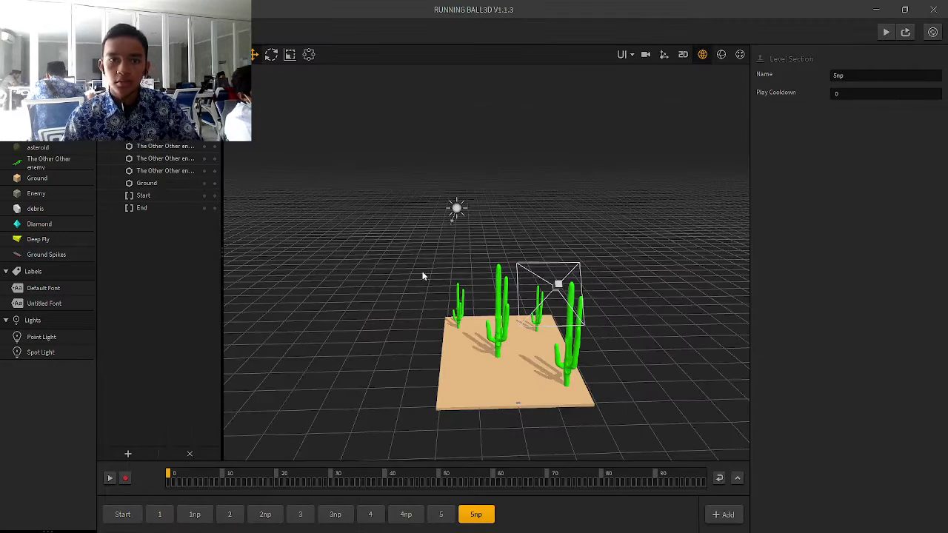
click(885, 33)
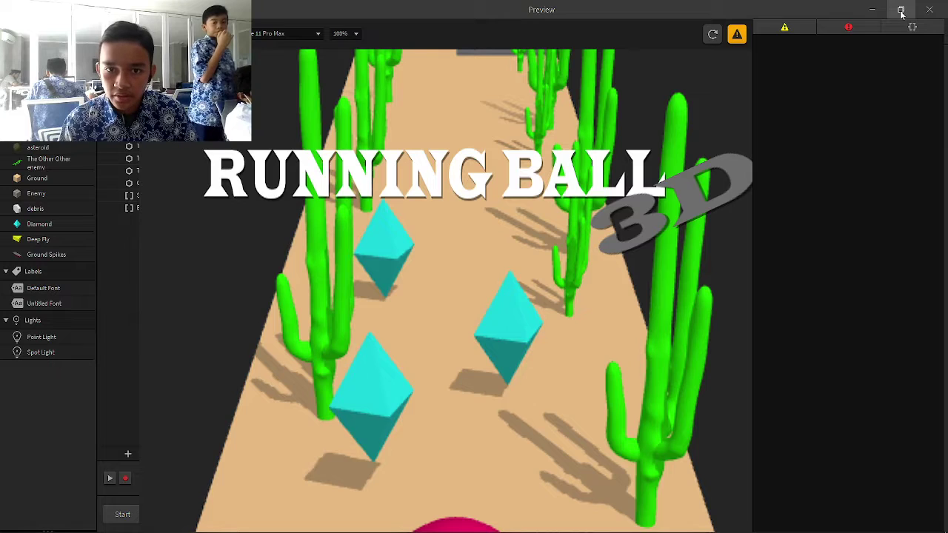
click(901, 13)
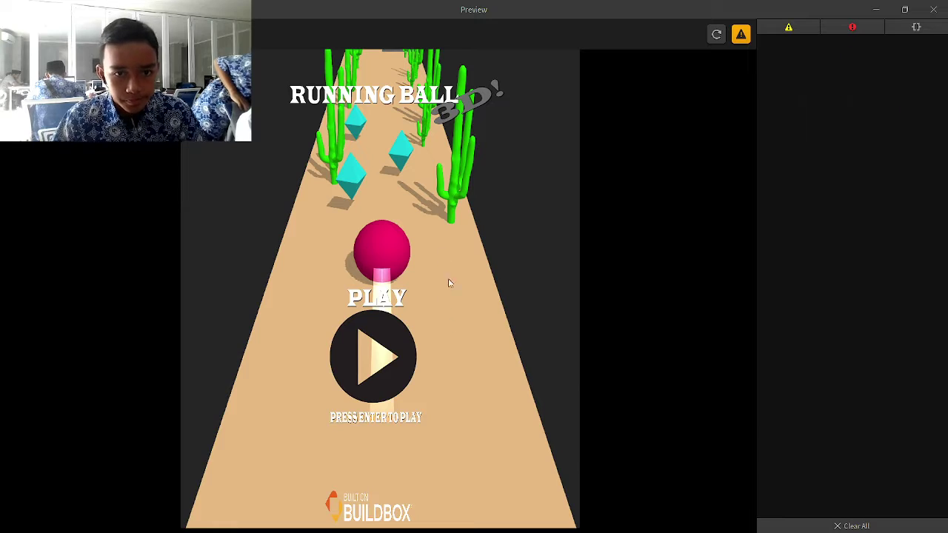
- Start the game from PLAY and restart it twice after Game Over
click(395, 340)
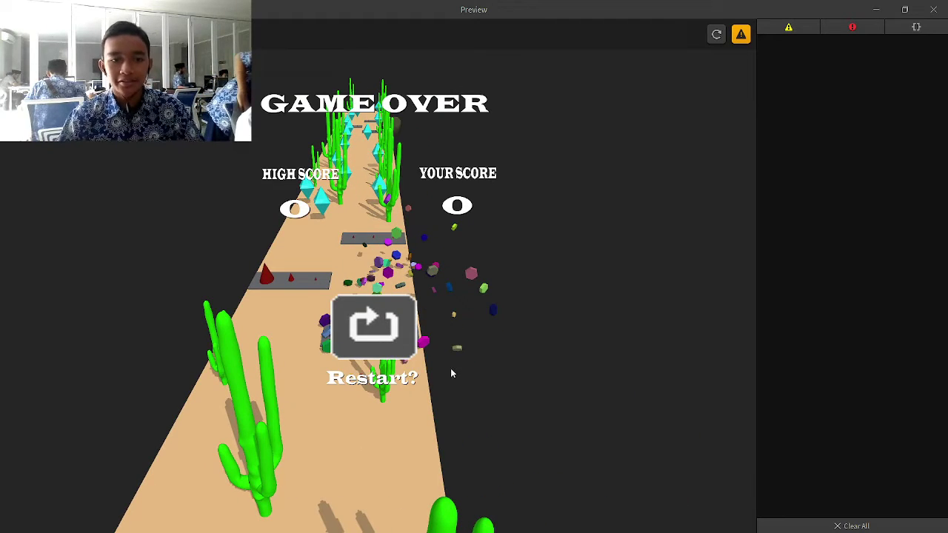
click(364, 337)
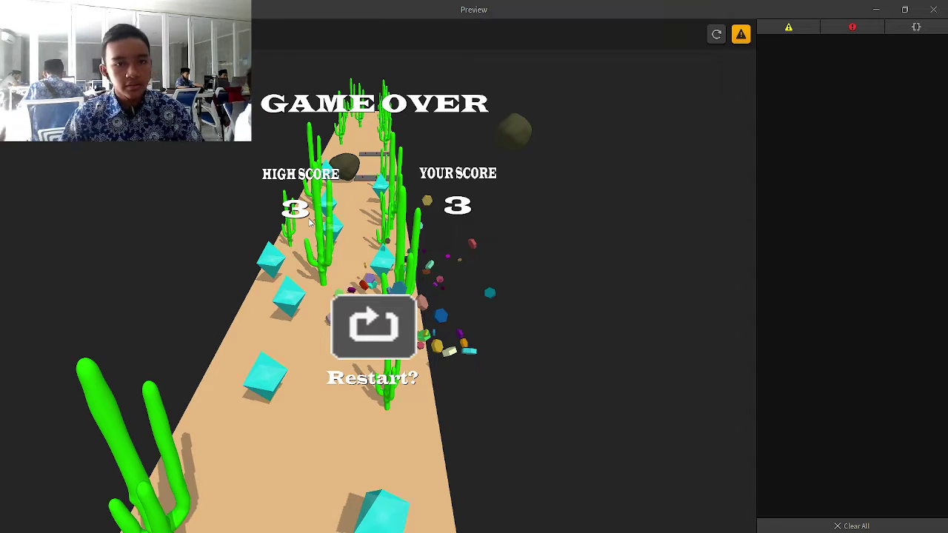
click(388, 320)
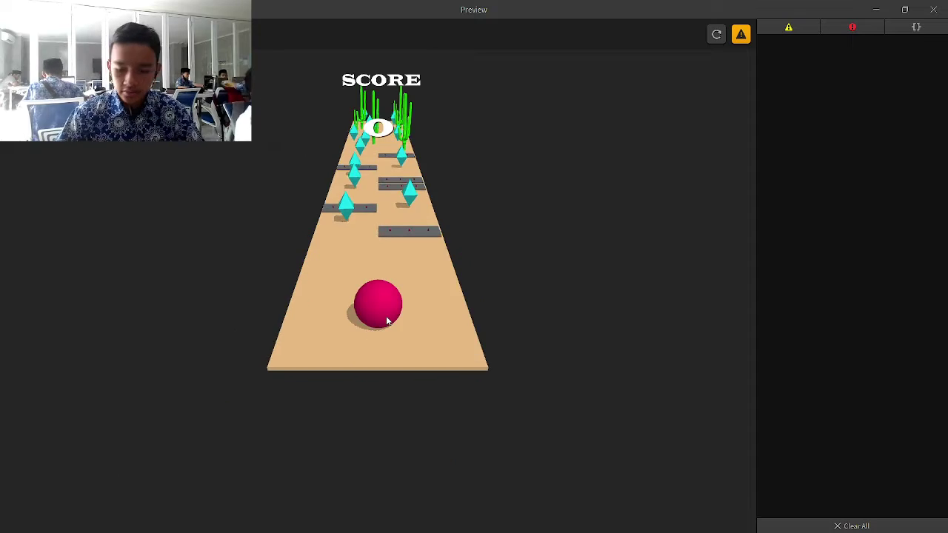
- Steer the ball left and right with the arrow keys to dodge spikes and collect gems
key(Left)
key(Right)
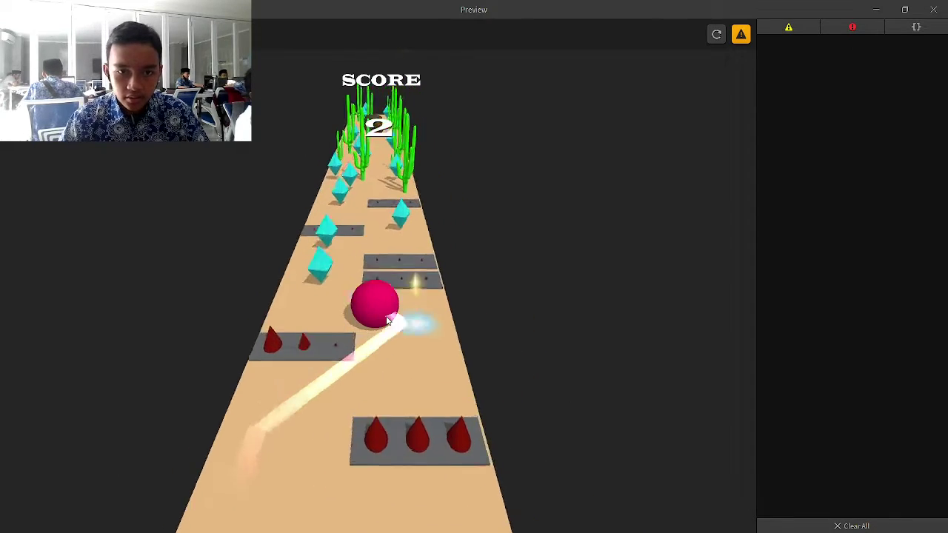
key(Left)
key(Right)
key(Left)
key(Left)
key(Right)
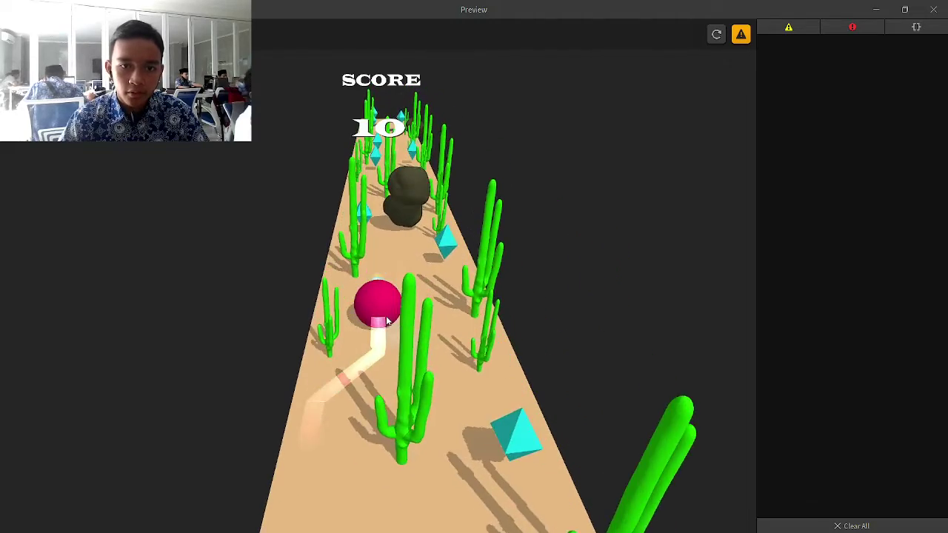
key(Left)
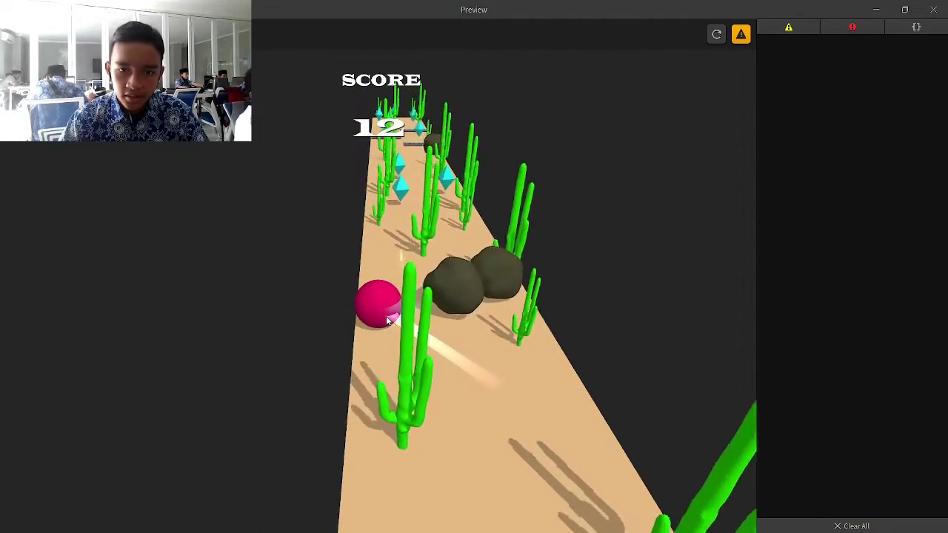
key(Right)
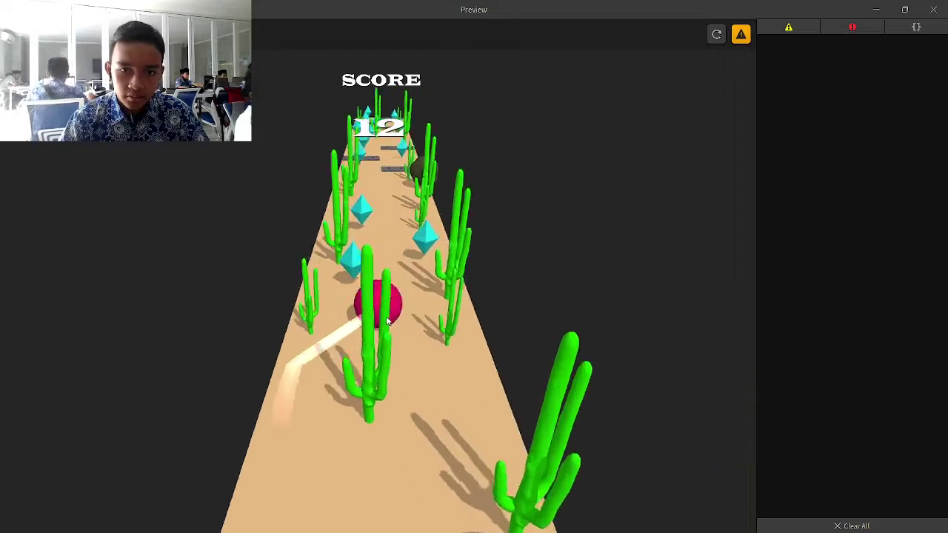
key(Left)
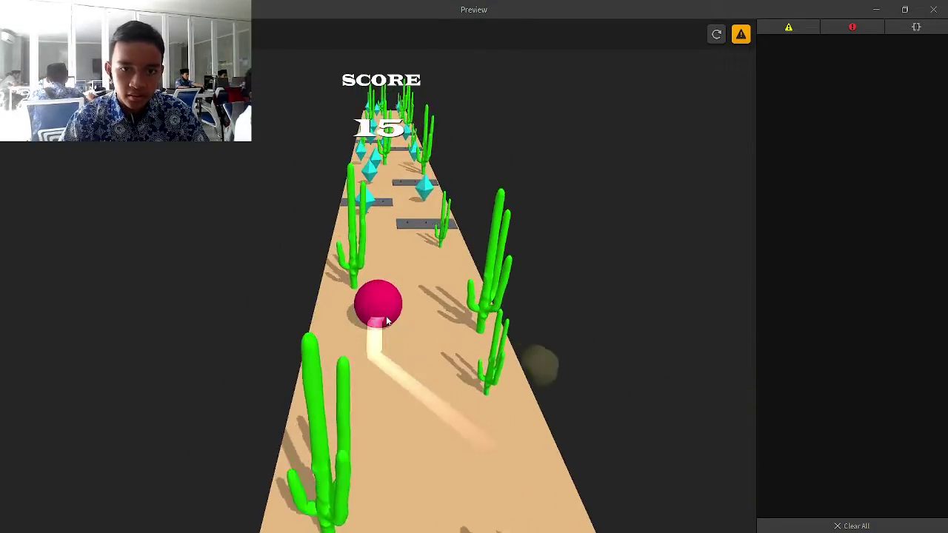
key(Right)
key(Left)
key(Right)
key(Left)
key(Right)
key(Left)
key(Right)
key(Left)
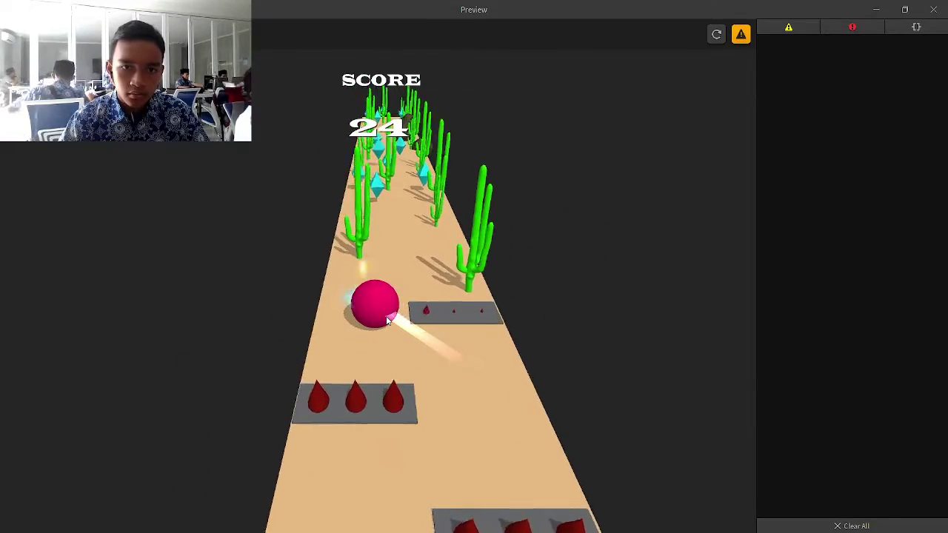
key(Right)
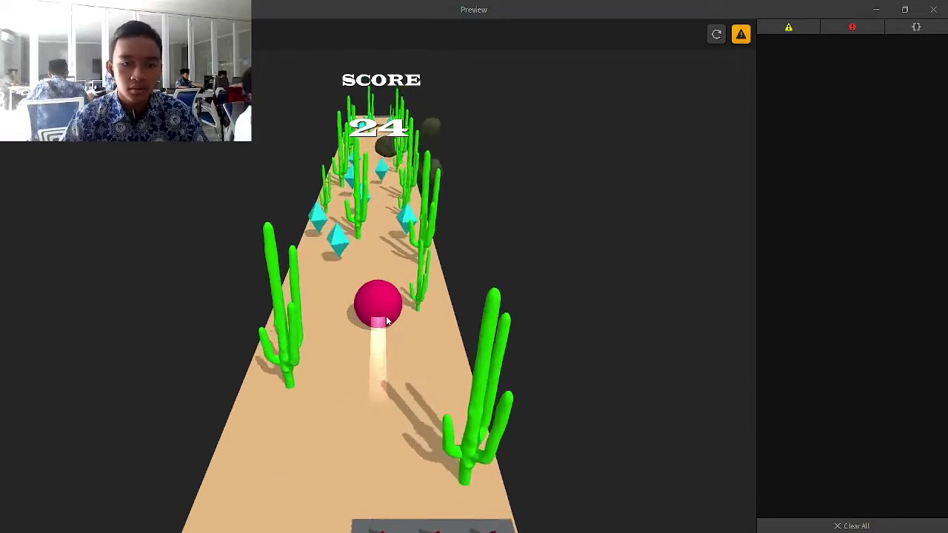
key(Left)
key(Right)
key(Left)
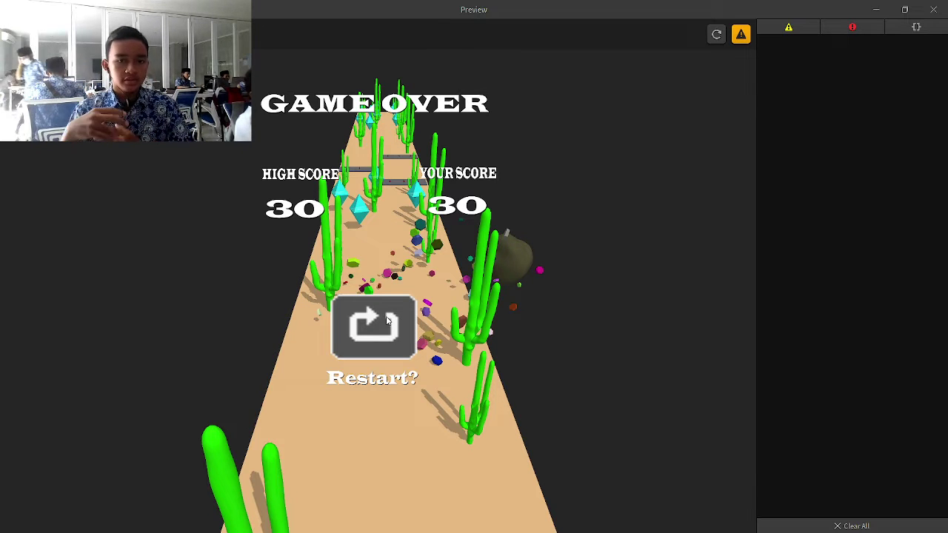
- Restart the game and steer the ball left and right until it crashes at a score of 12
click(388, 324)
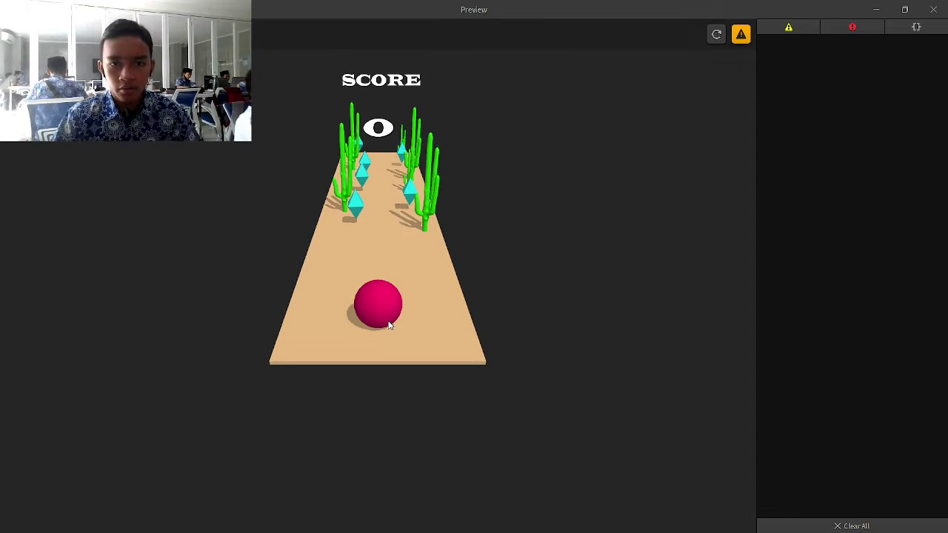
key(Left)
key(Right)
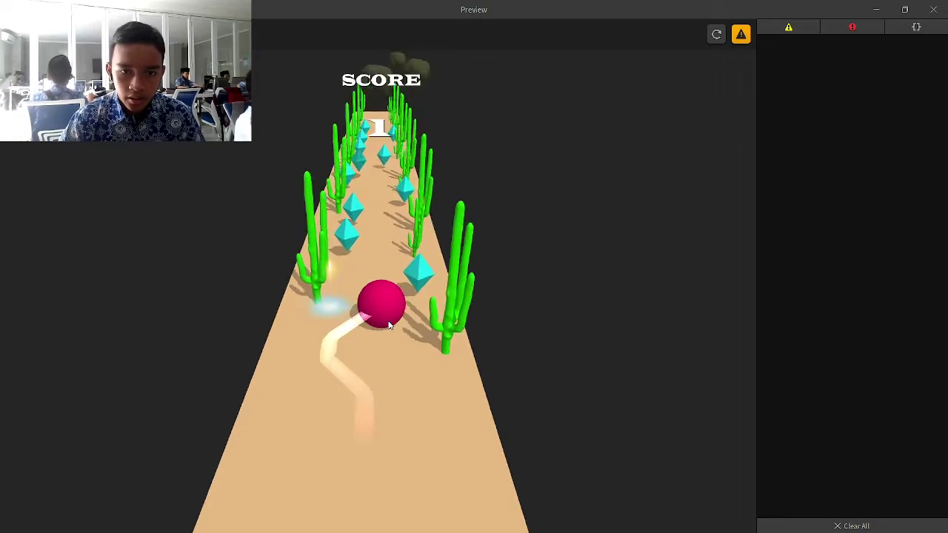
key(Left)
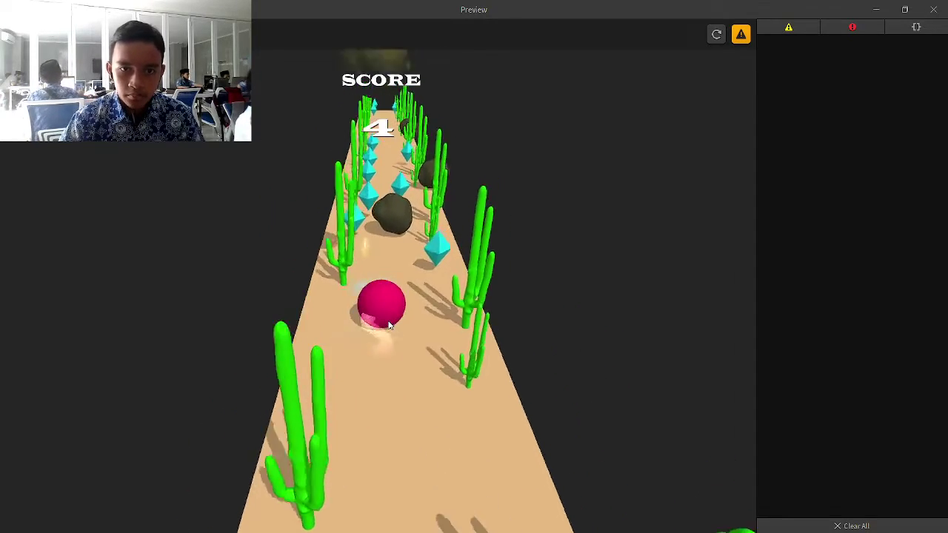
key(Right)
key(Left)
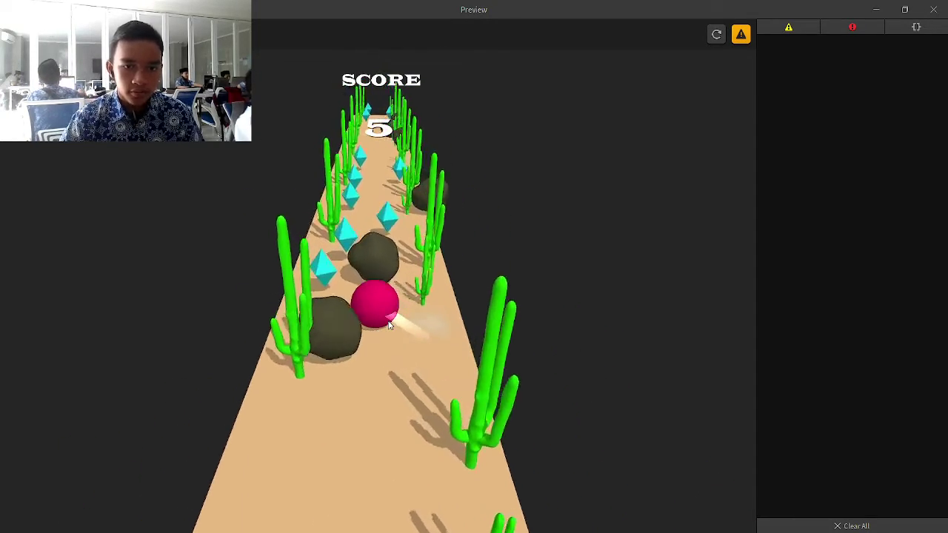
key(Right)
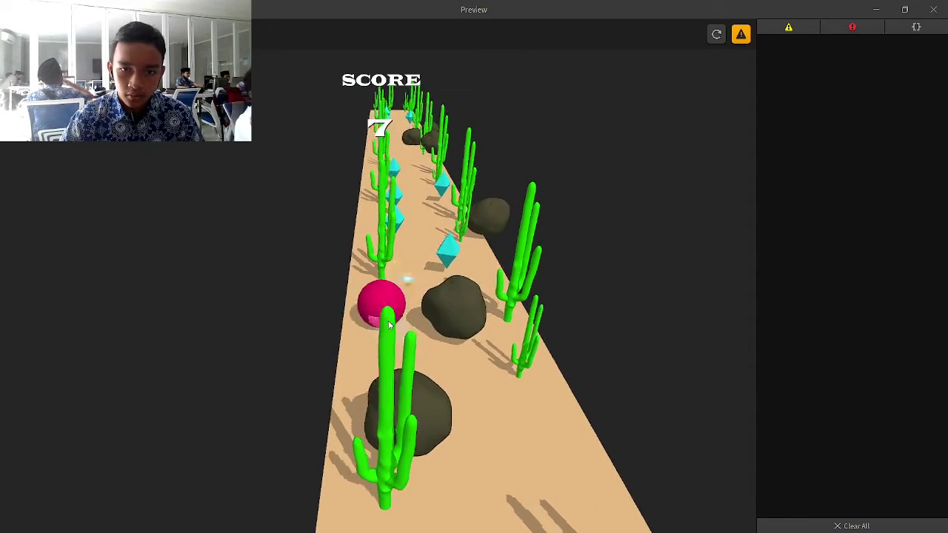
key(Left)
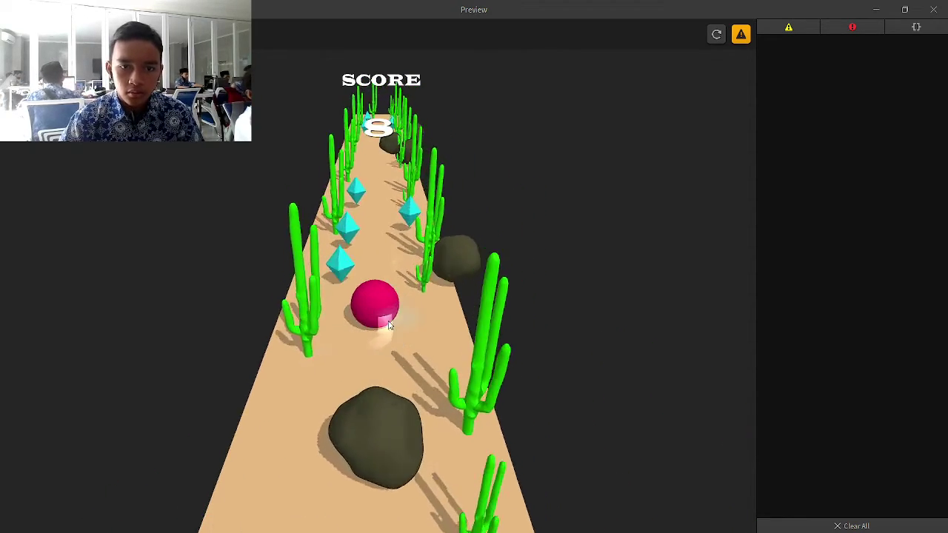
key(Right)
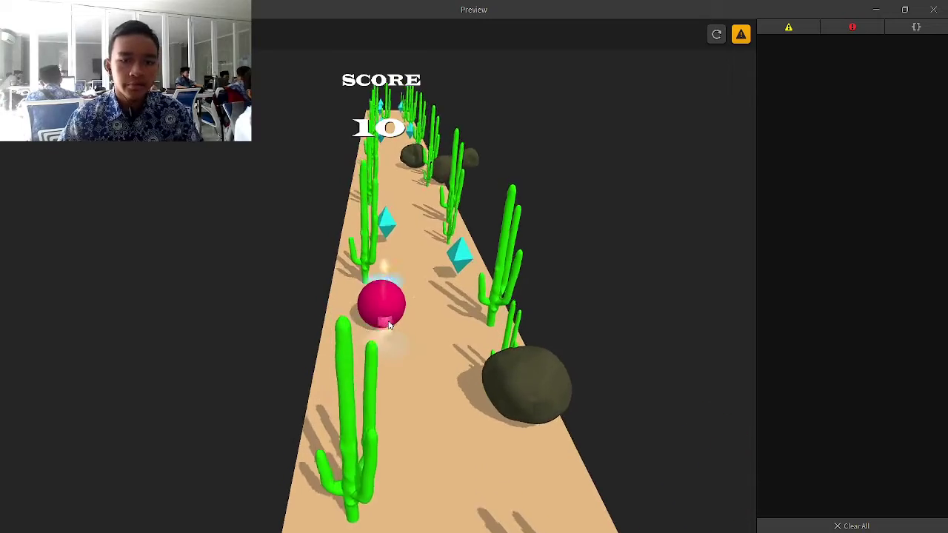
key(Left)
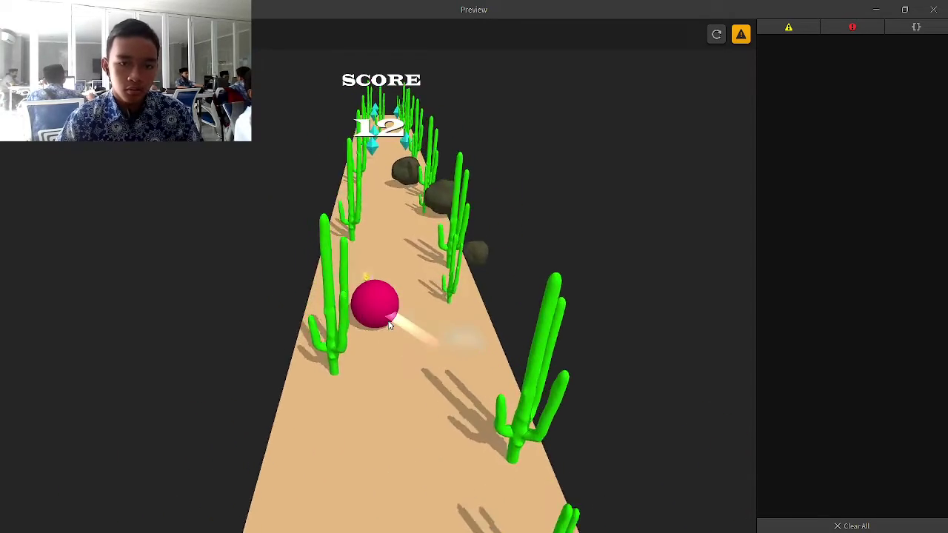
key(Right)
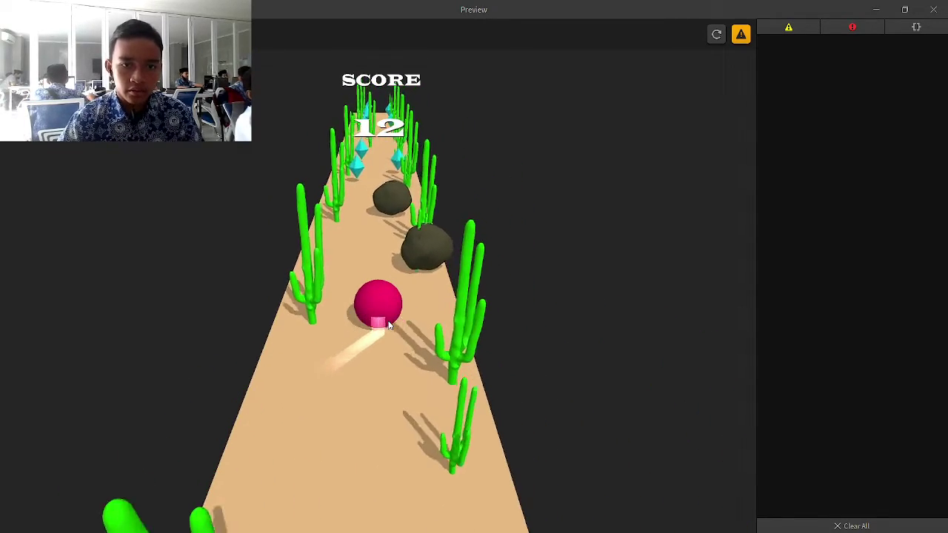
key(Right)
key(Left)
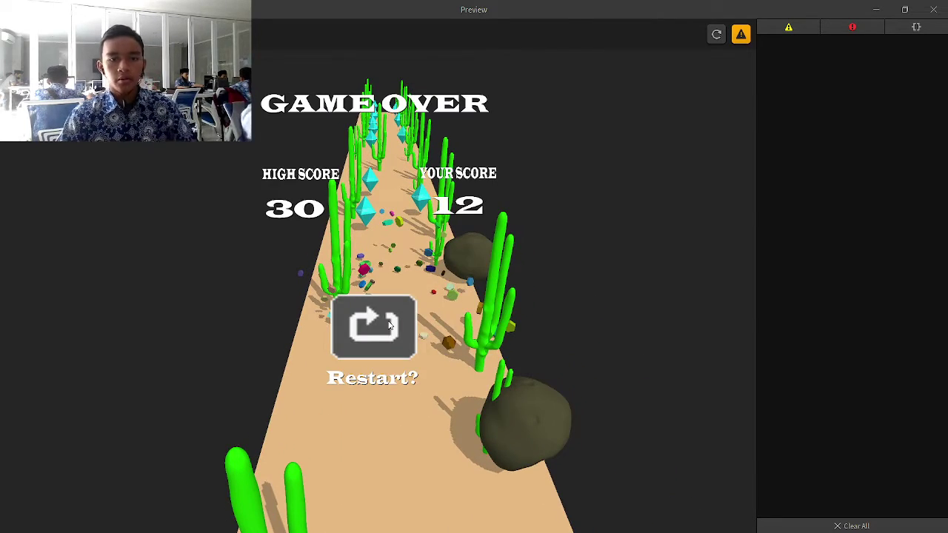
- Play another run dodging rocks and cacti, ending at a score of 17
click(389, 325)
key(Right)
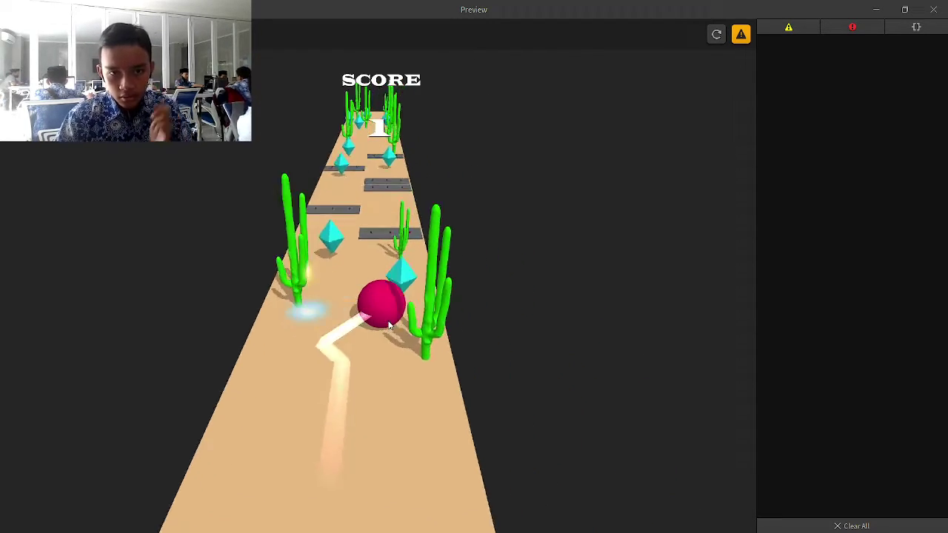
key(Left)
key(Right)
key(Left)
key(Right)
key(Left)
key(Right)
key(Left)
key(Left)
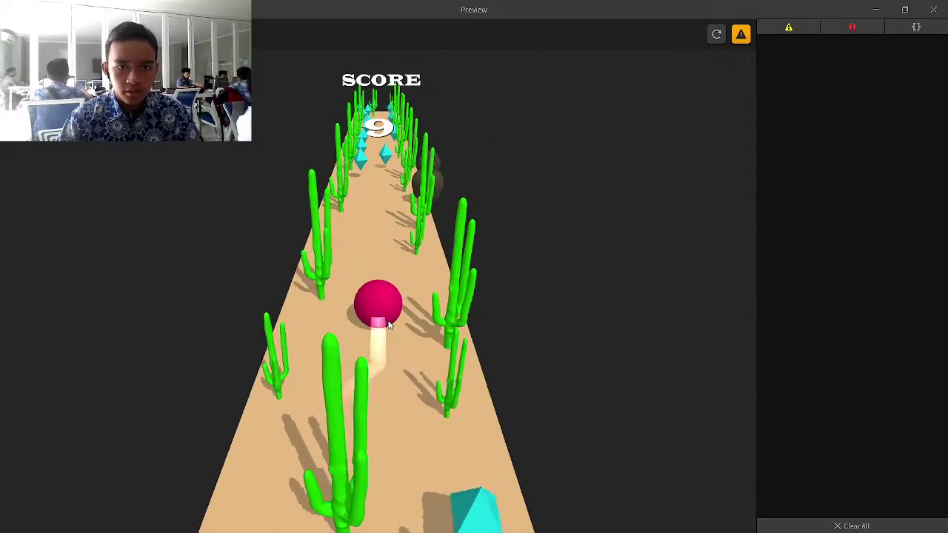
key(Left)
key(Right)
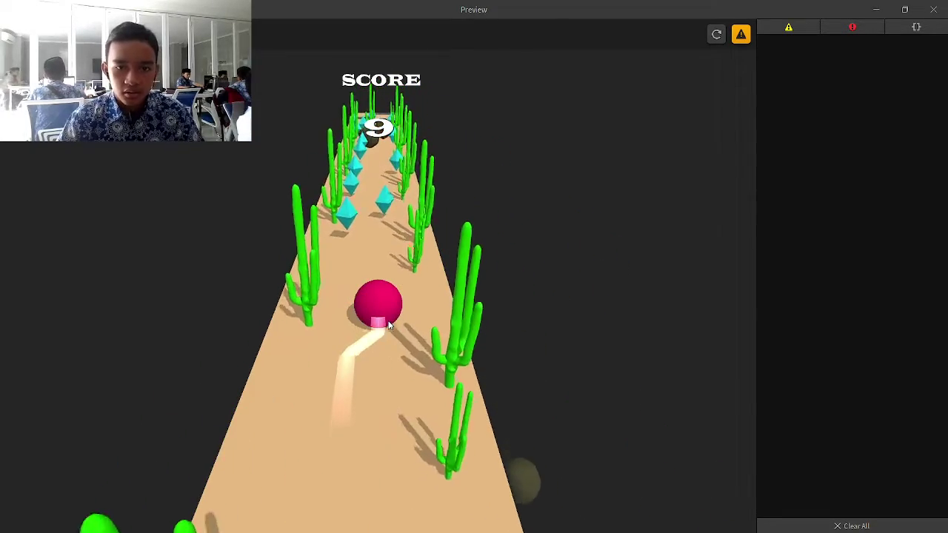
key(Left)
key(Right)
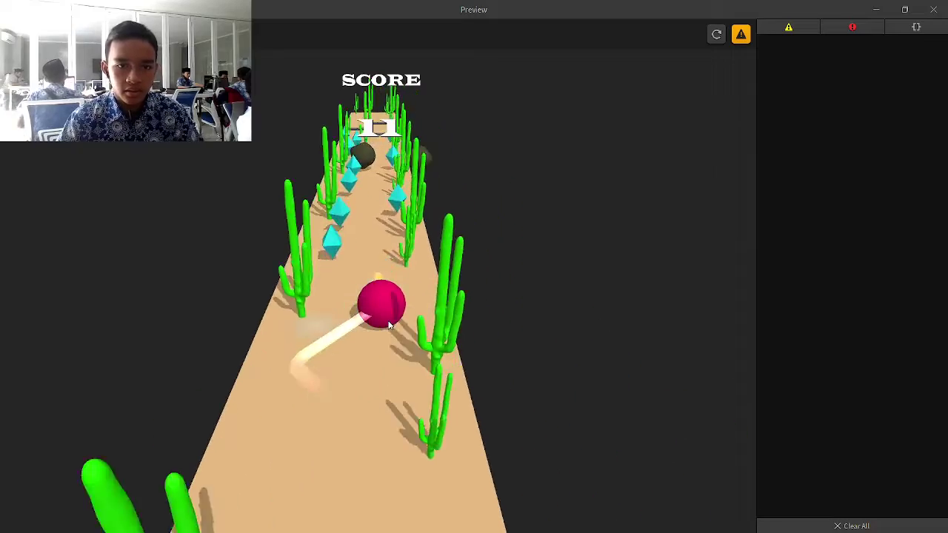
key(Left)
key(Right)
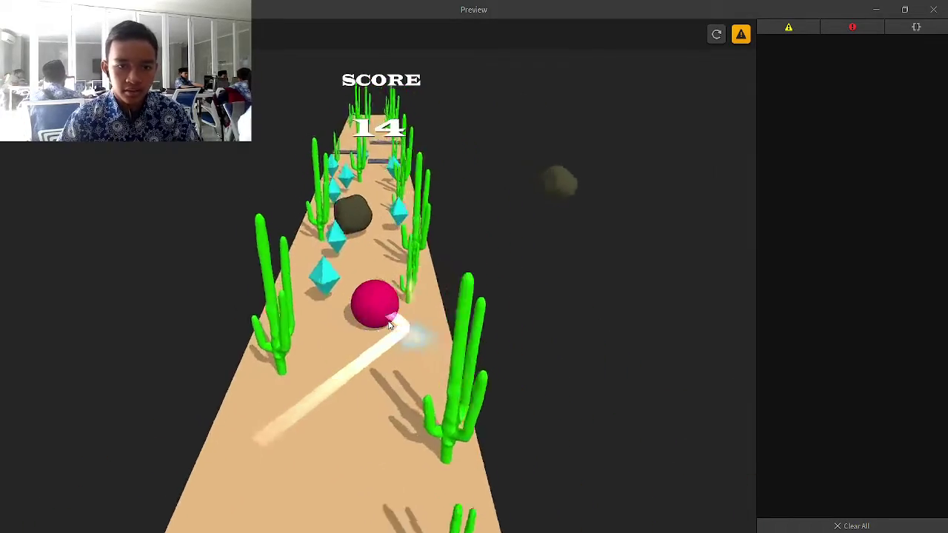
key(Left)
key(Right)
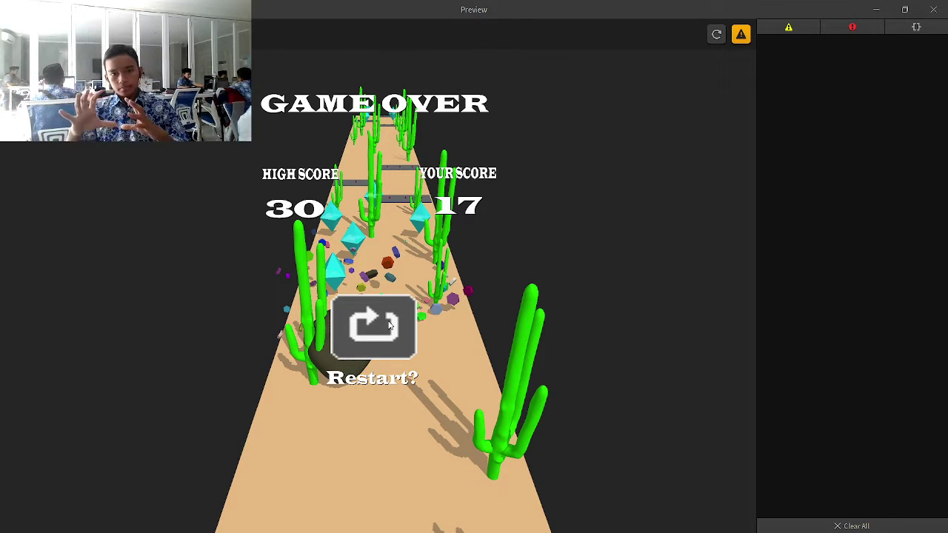
- Play a run until the ball hits a rock, then a quick run that crashes at 2
click(392, 329)
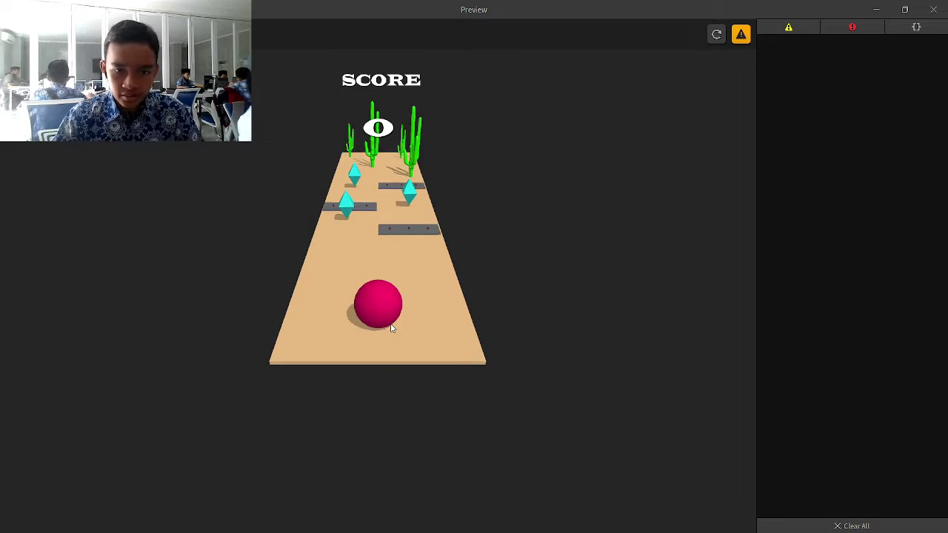
key(Left)
key(Right)
key(Left)
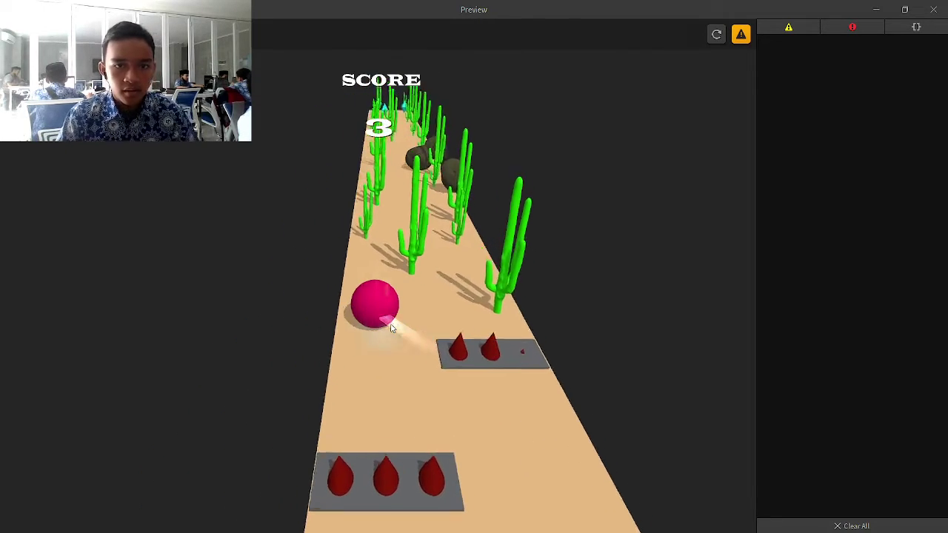
key(Right)
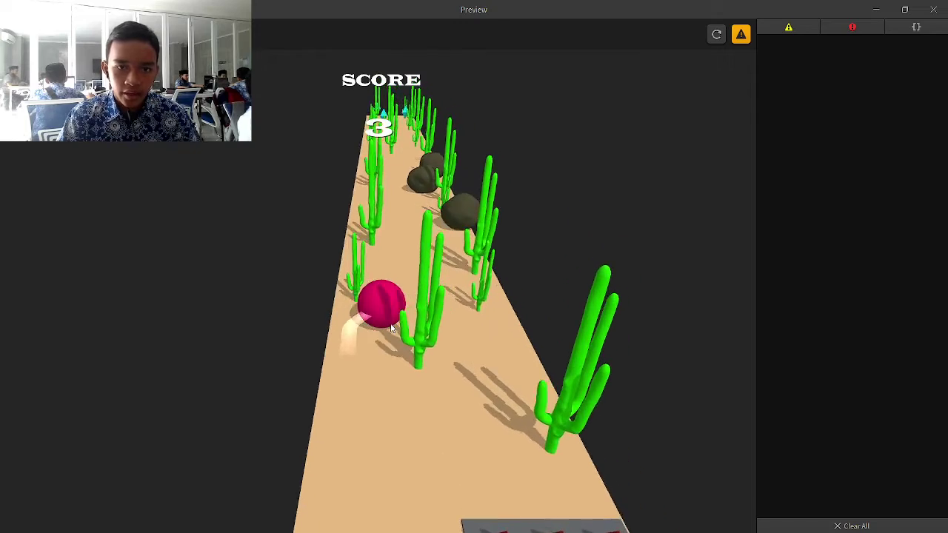
key(Right)
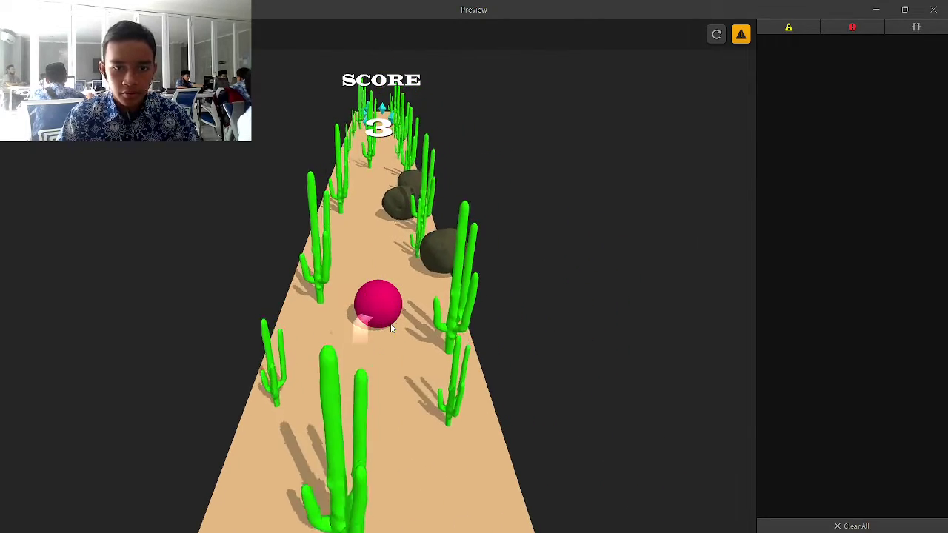
key(Left)
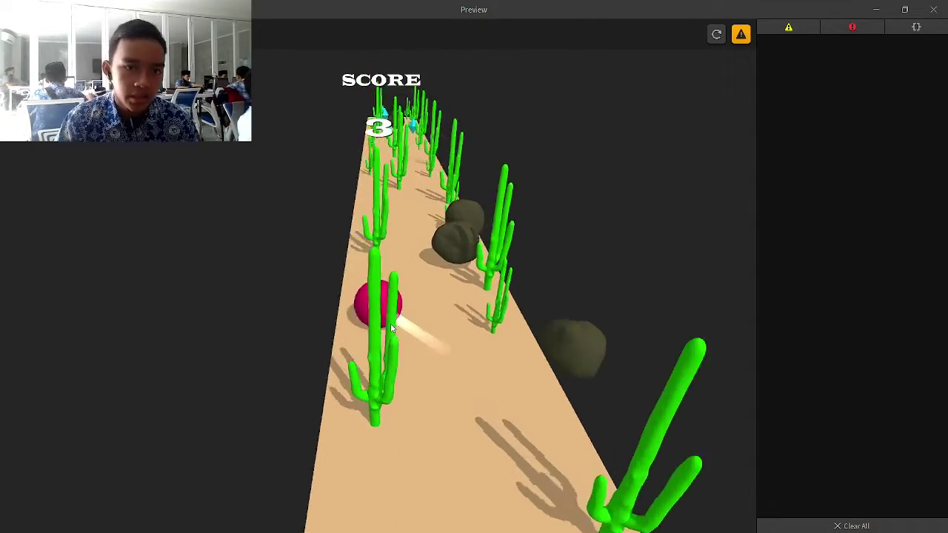
key(Right)
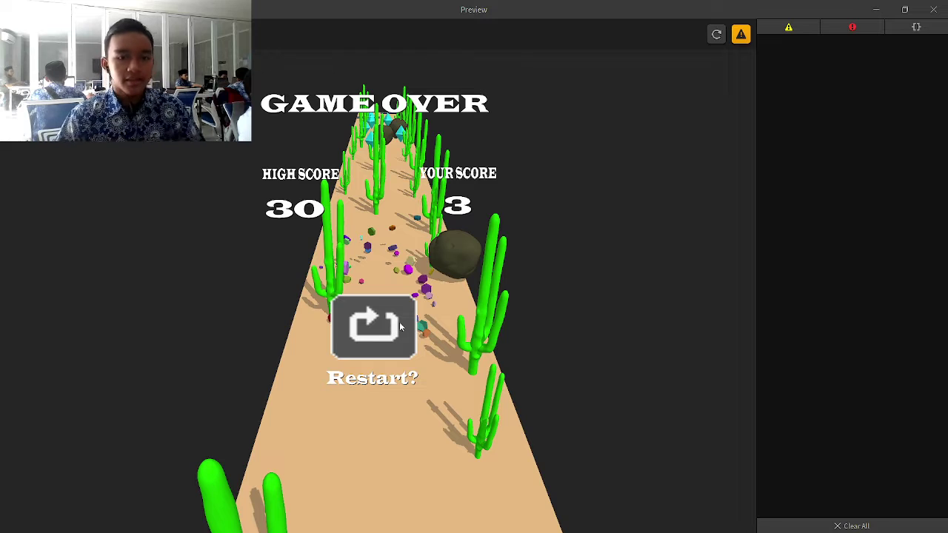
click(399, 306)
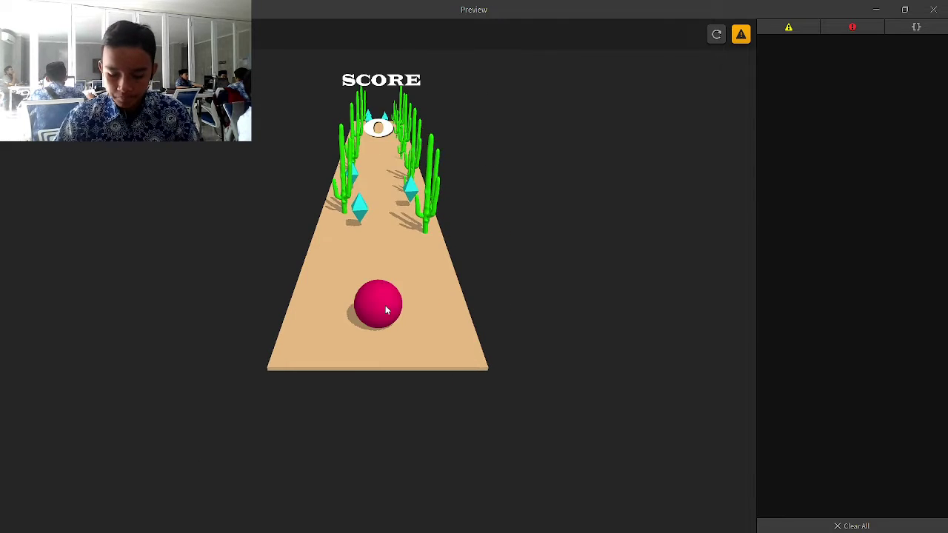
key(Right)
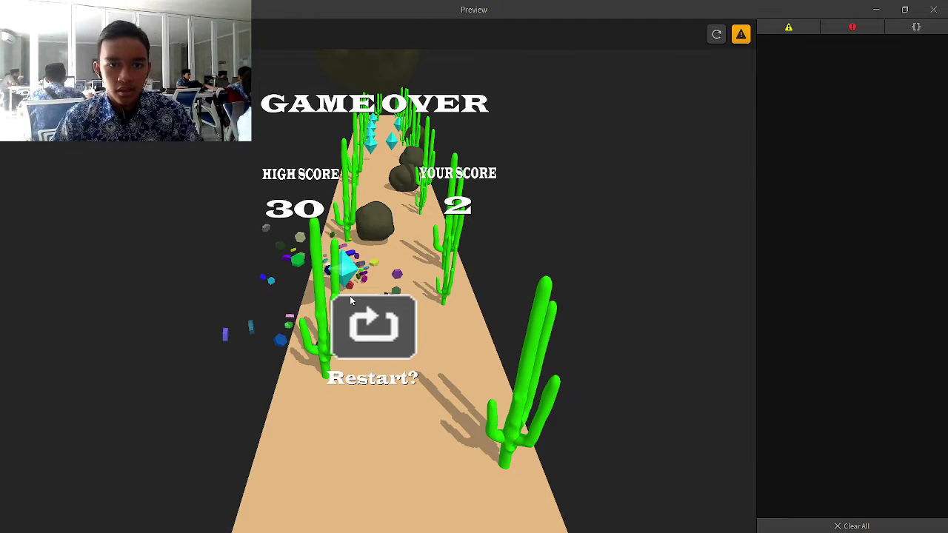
- Restart and steer the ball around spikes and cacti through a long run scoring 82
click(401, 330)
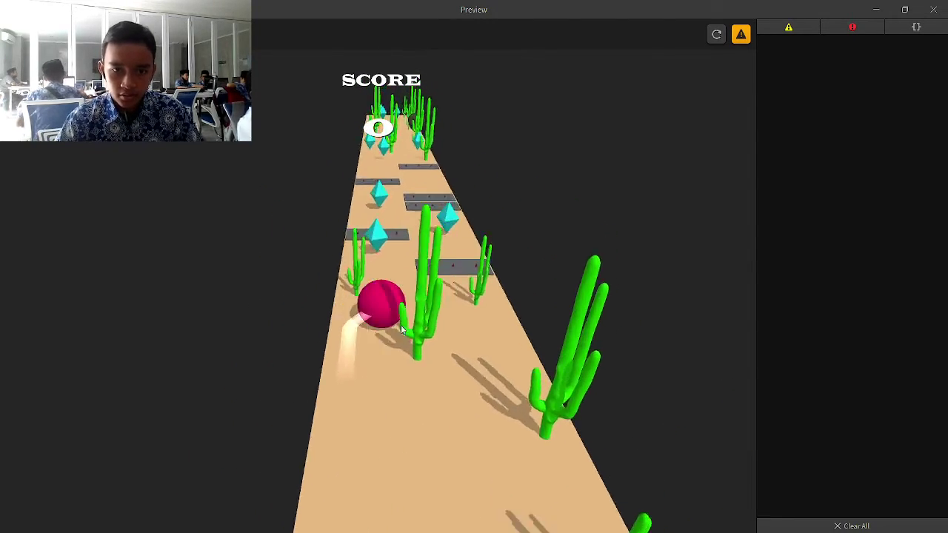
key(Right)
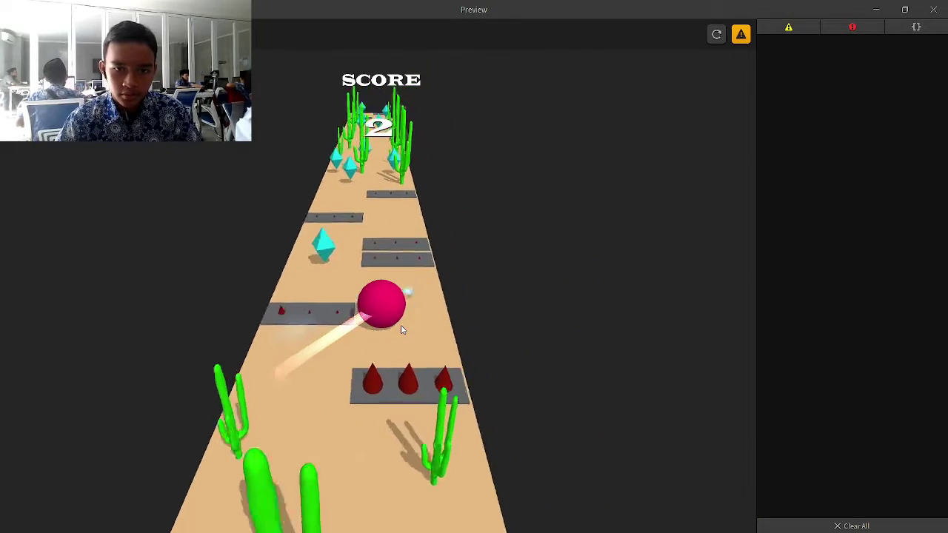
click(401, 330)
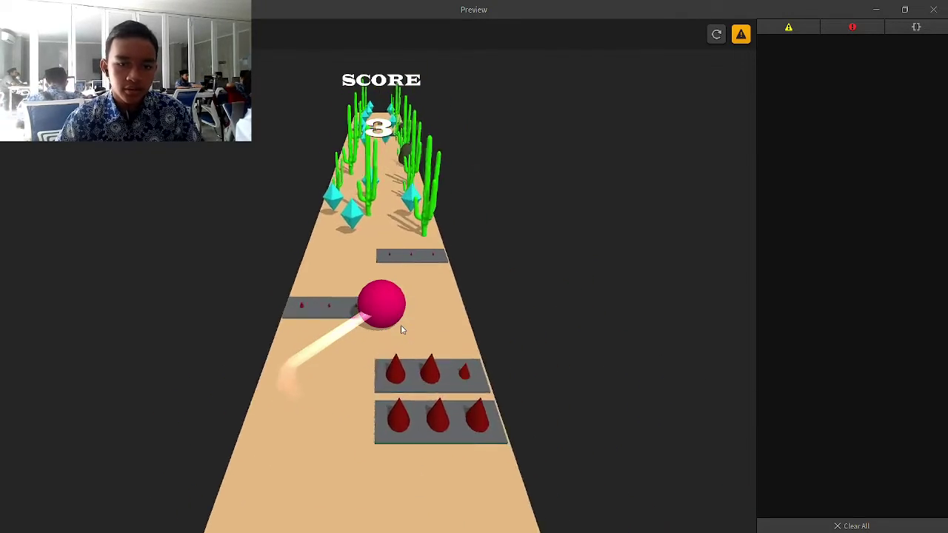
click(401, 331)
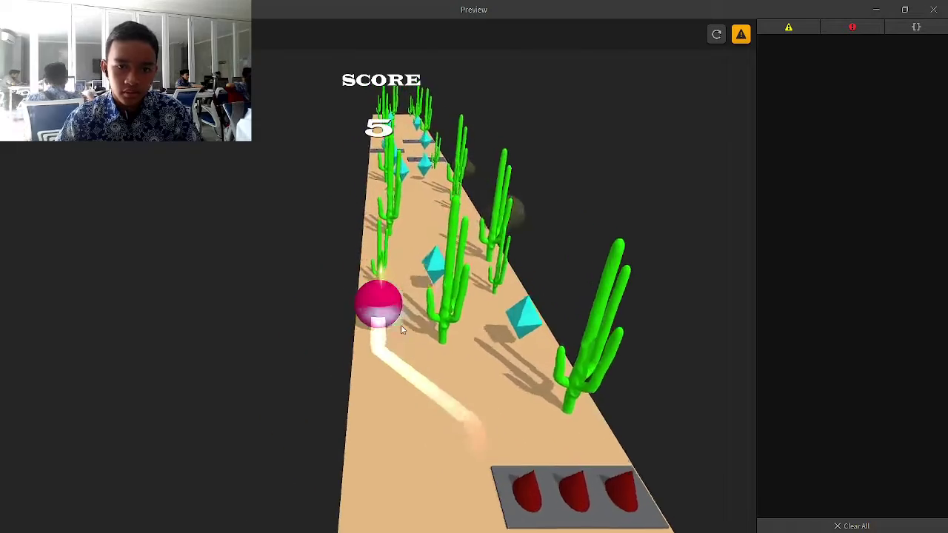
click(400, 331)
click(401, 330)
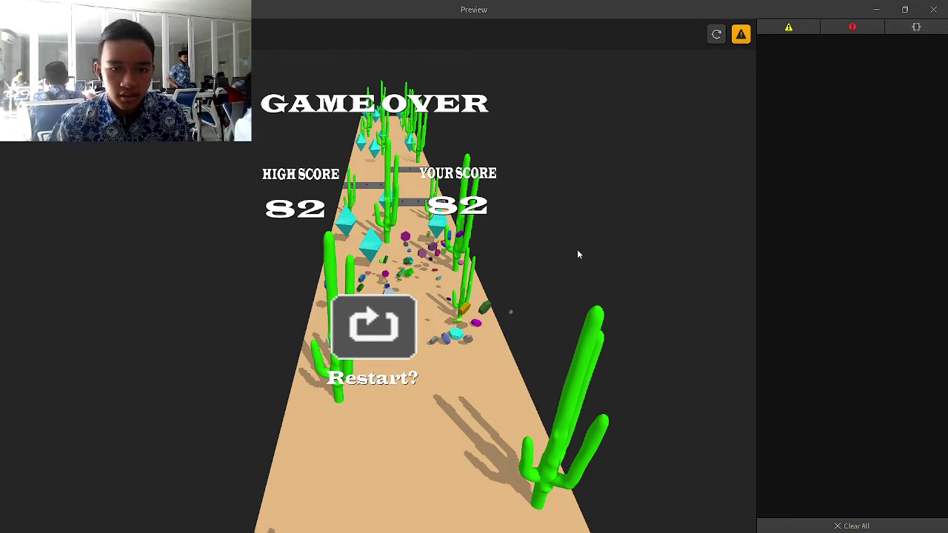
- Switch from the Buildbox game preview to the OBS Studio window with Alt+Tab
key(alt+Tab)
click(445, 295)
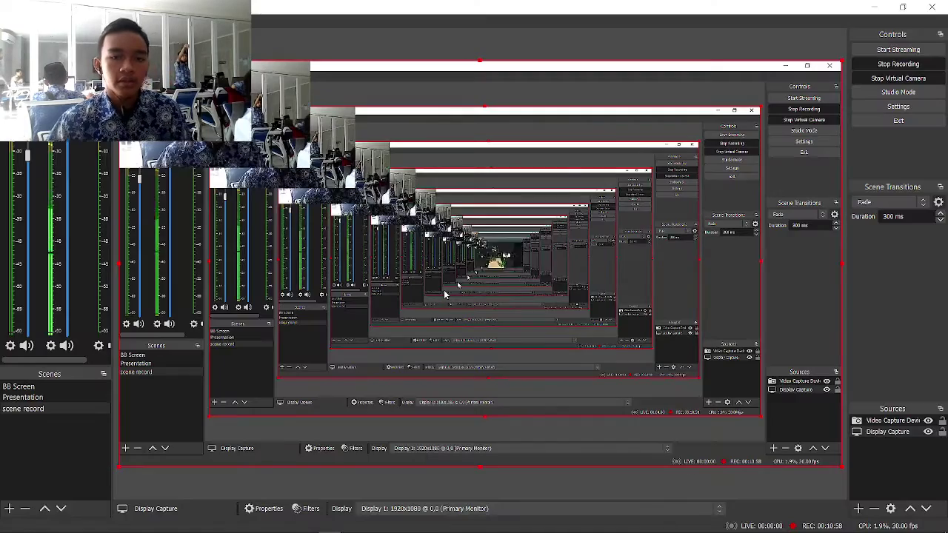